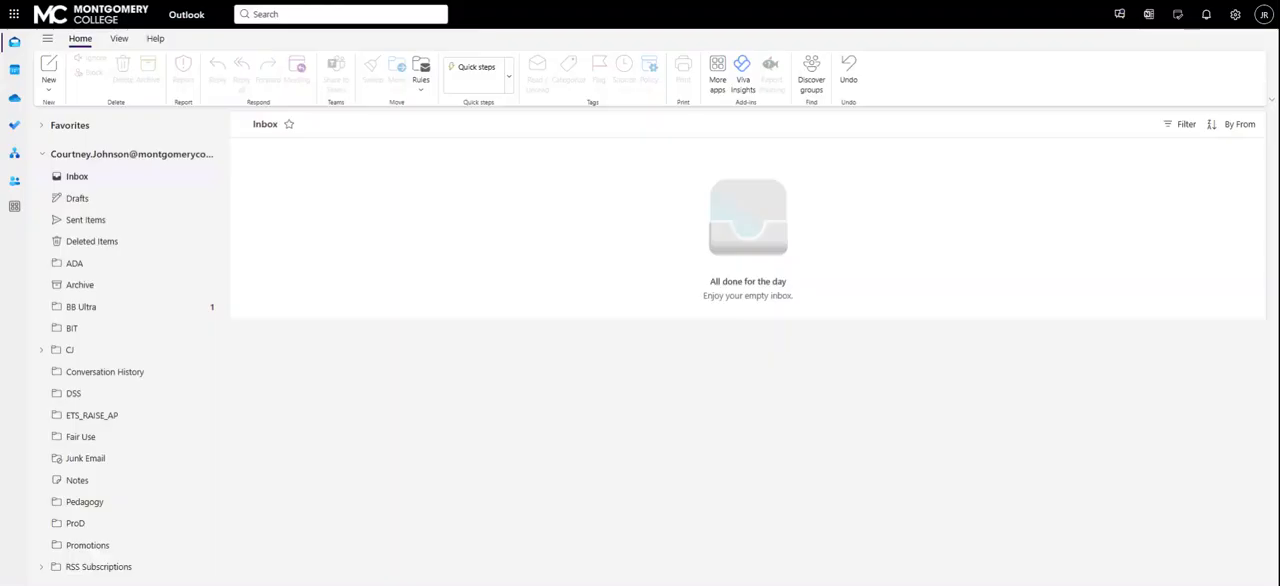
Open OneDrive from Outlook and create a new blank Word document.
left_click(14, 14)
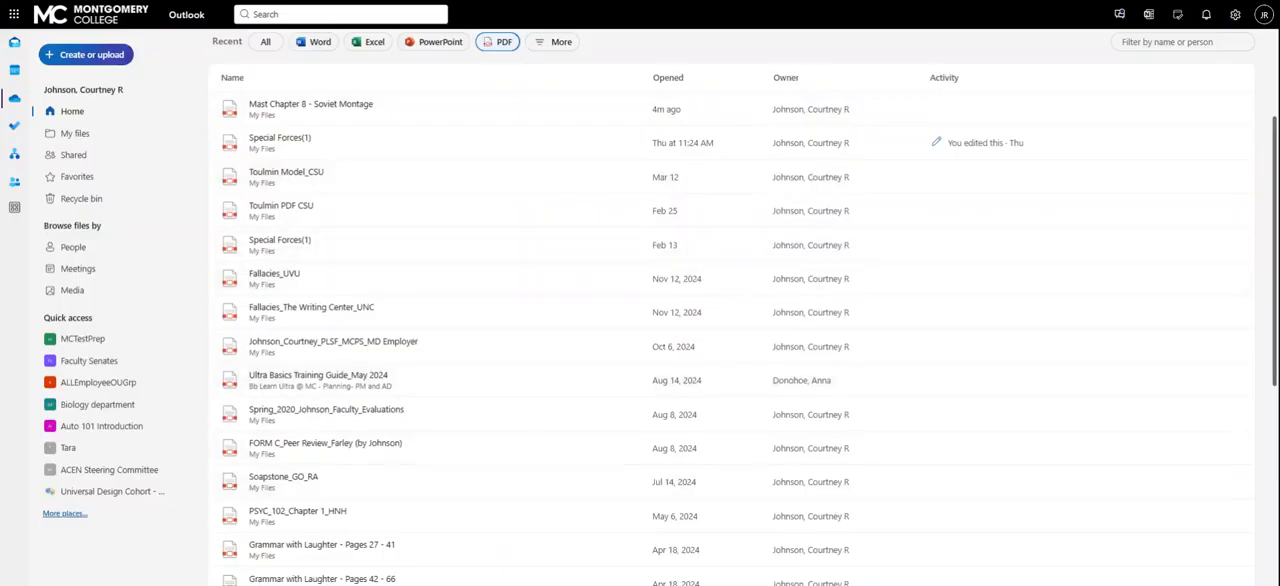
left_click(86, 55)
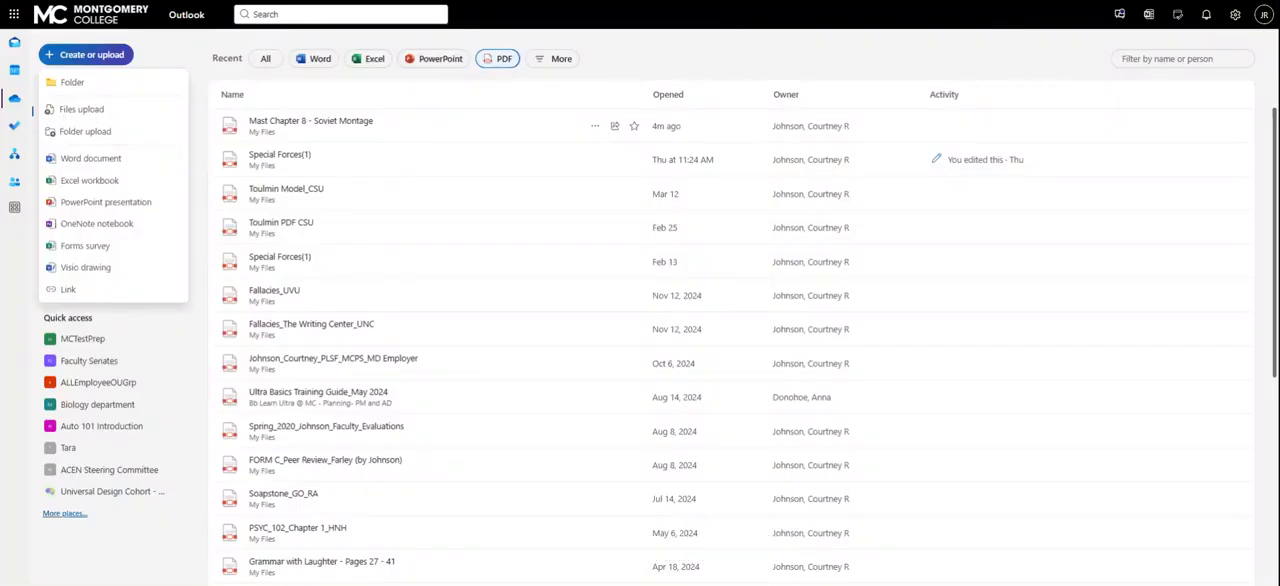
left_click(91, 158)
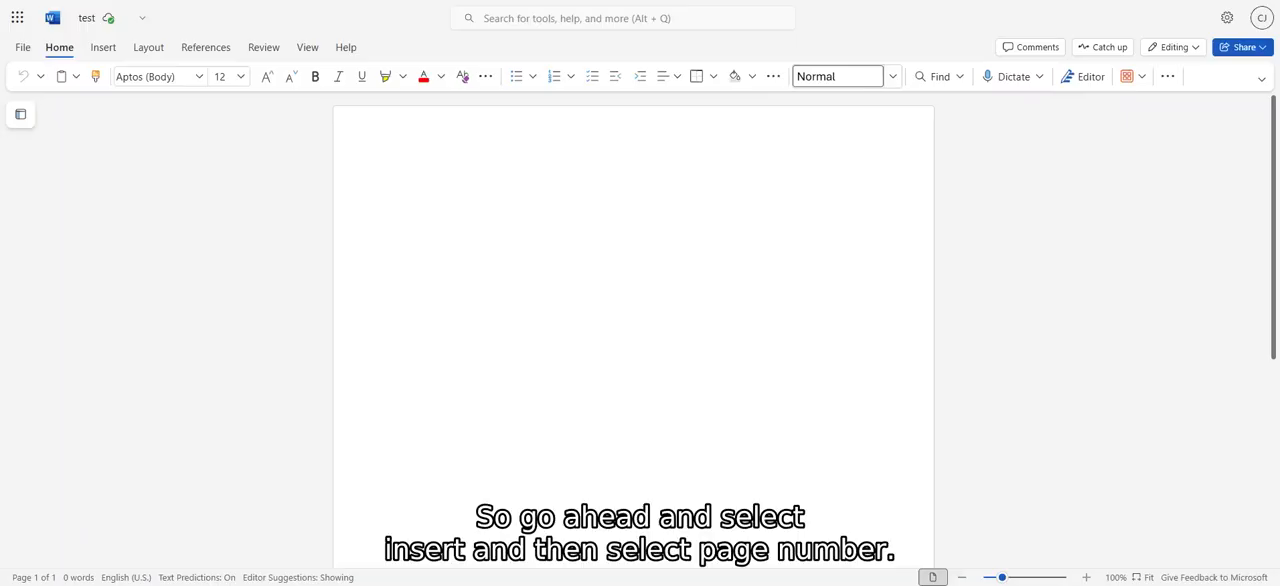
Add a page number to the right side of the document header.
left_click(108, 51)
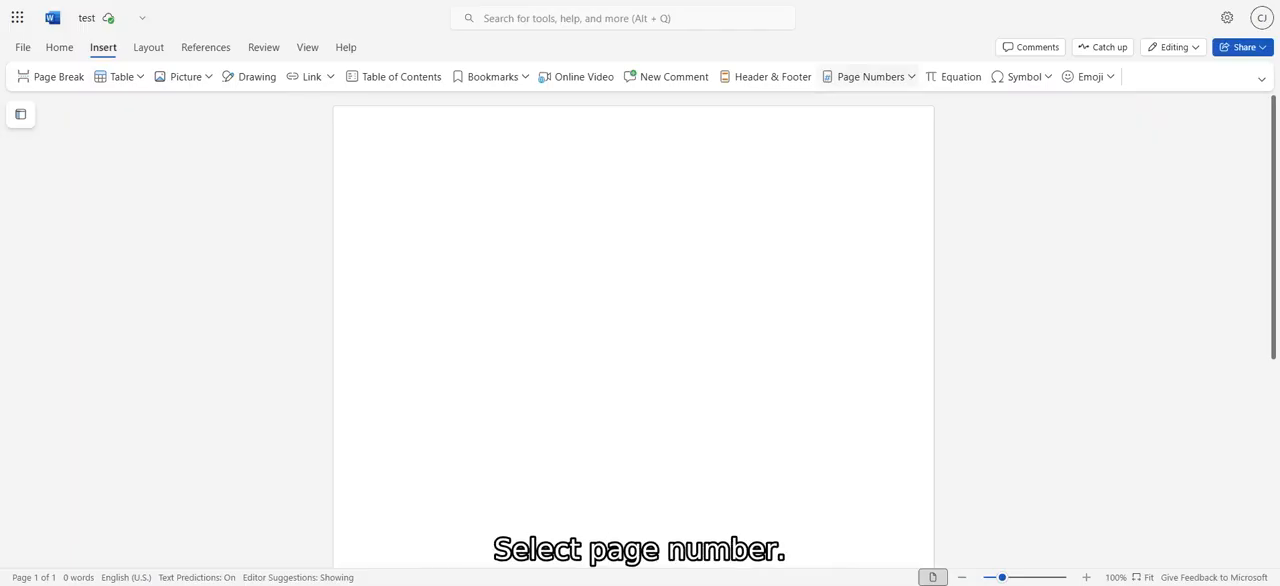
left_click(911, 78)
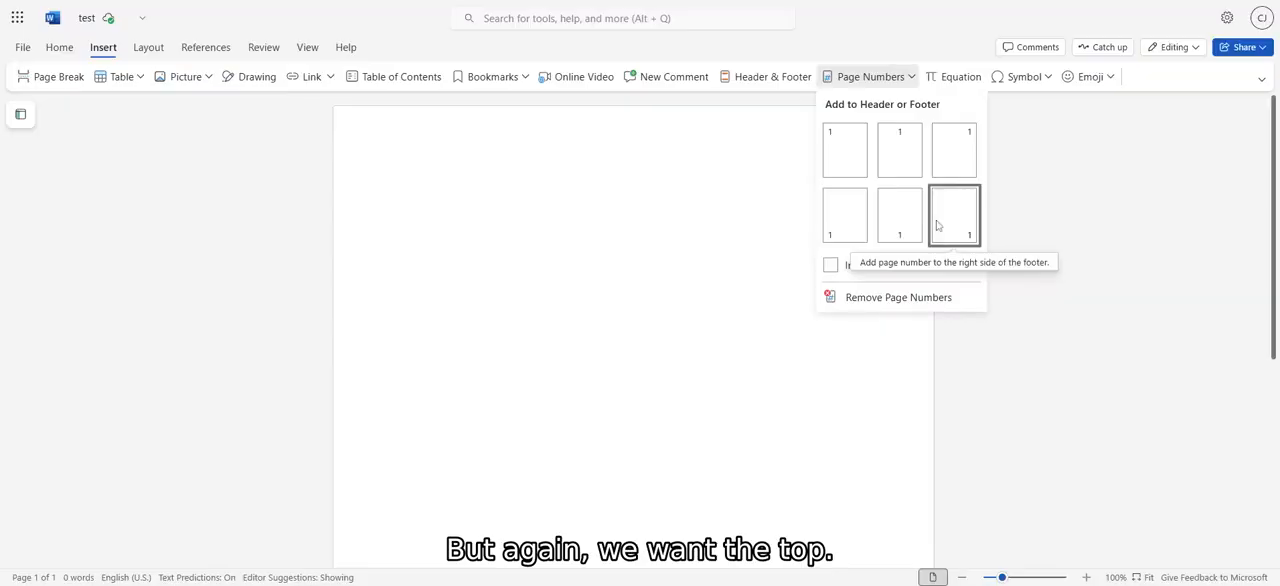
left_click(965, 151)
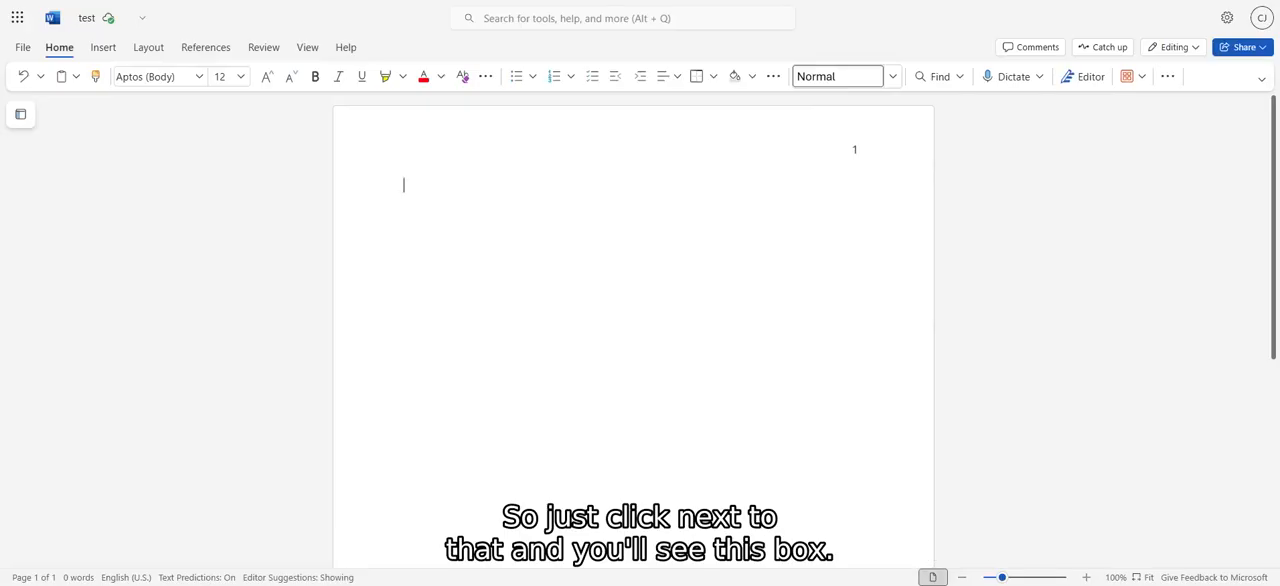
Open the header for editing and enter the student's last name directly before the page number.
double_click(849, 152)
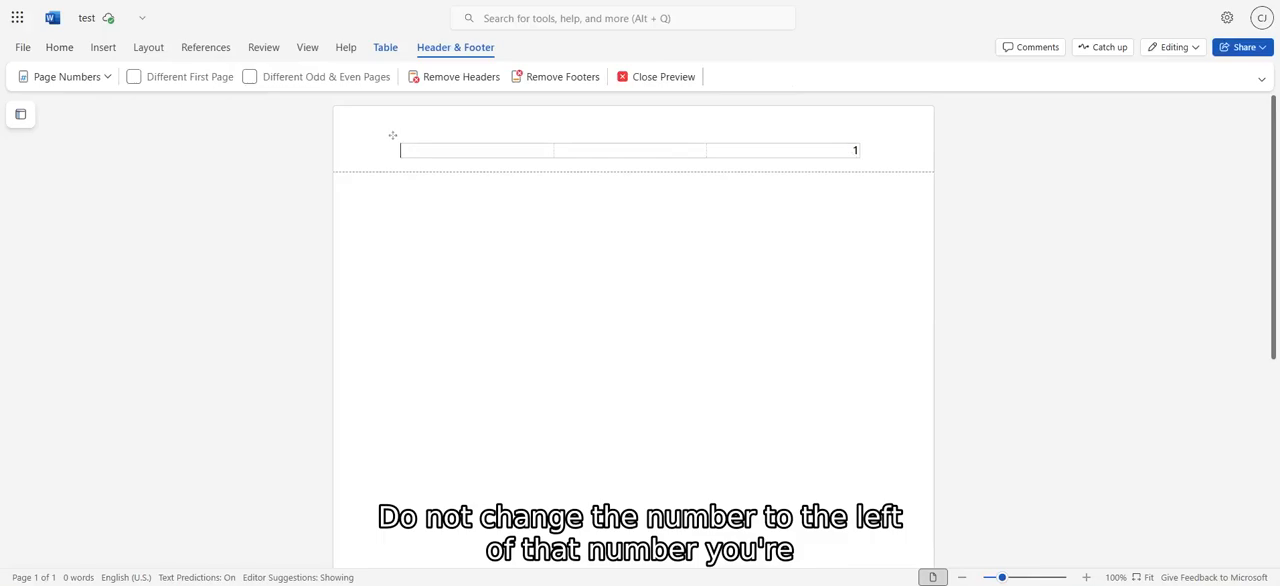
left_click(843, 151)
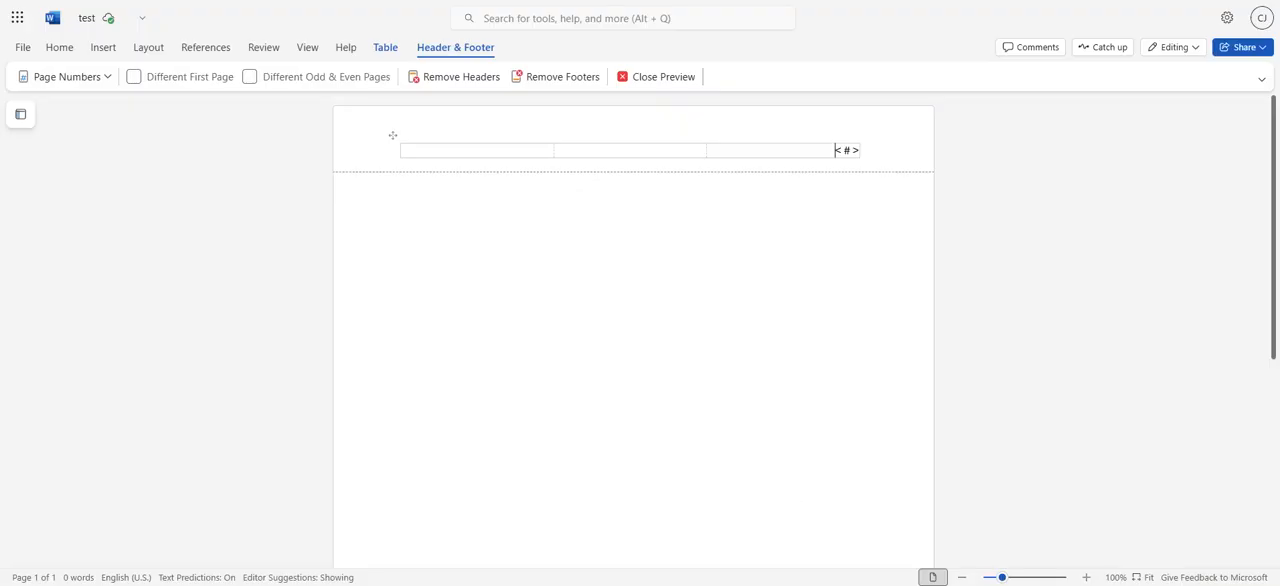
type("Smith")
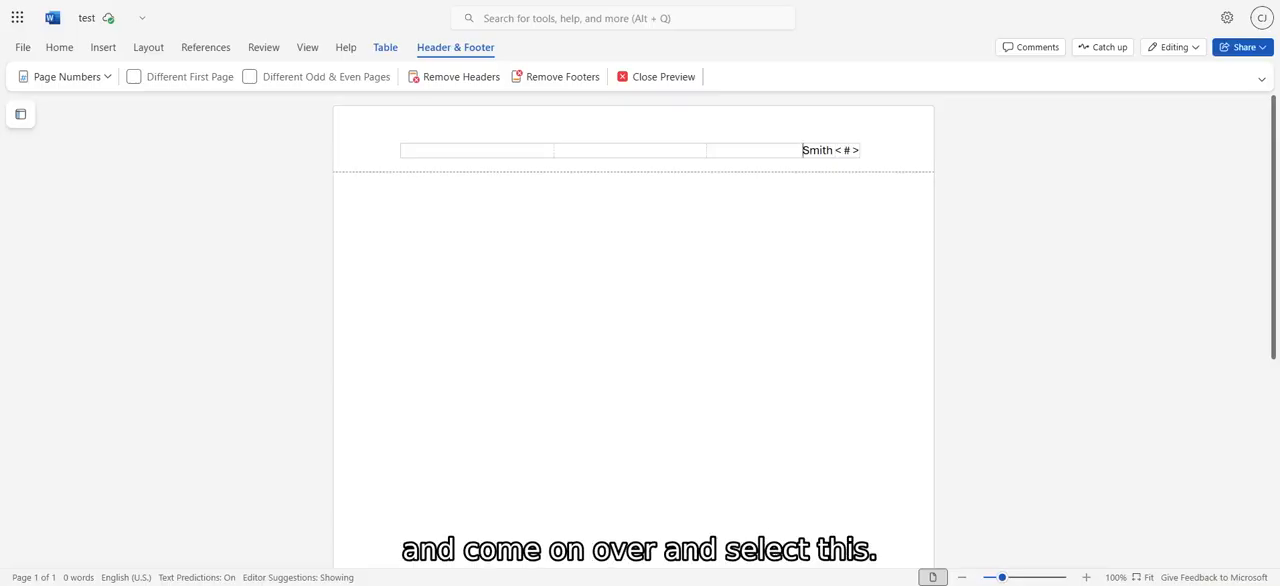
Change the font of the last name and page number in the header to Times New Roman.
left_click_drag(804, 150, 862, 150)
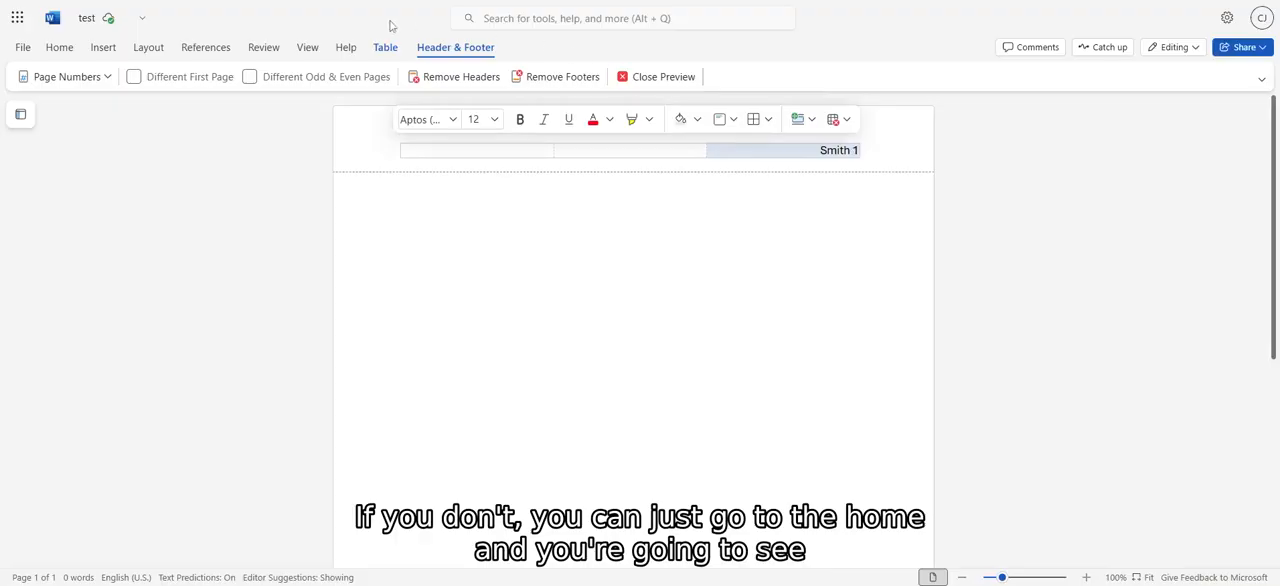
left_click(60, 49)
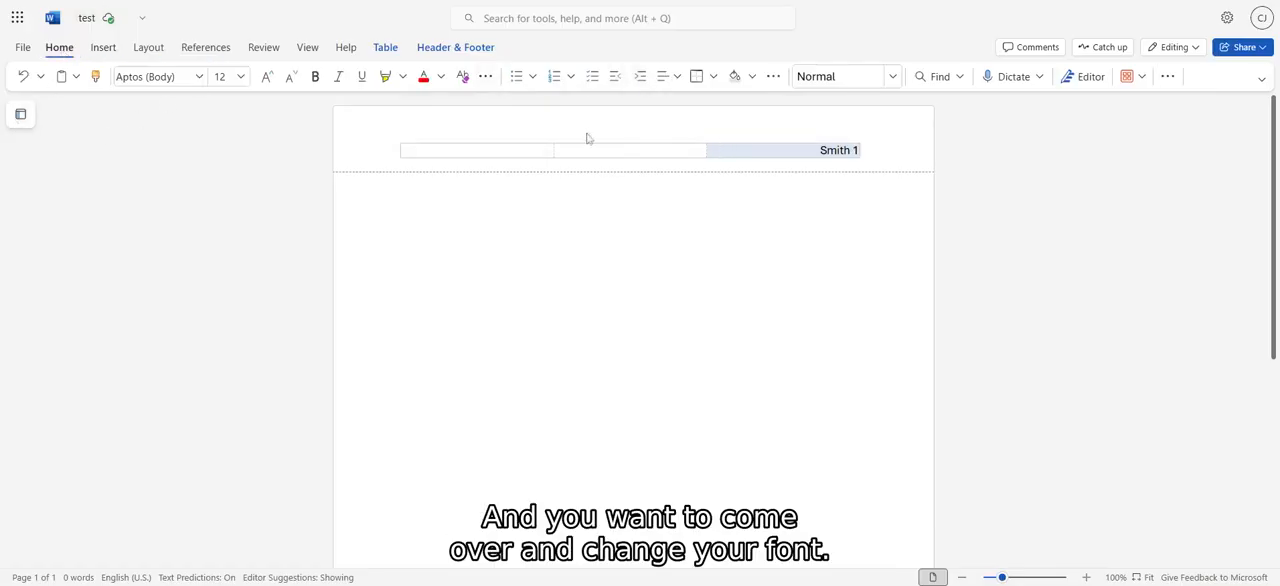
left_click(155, 76)
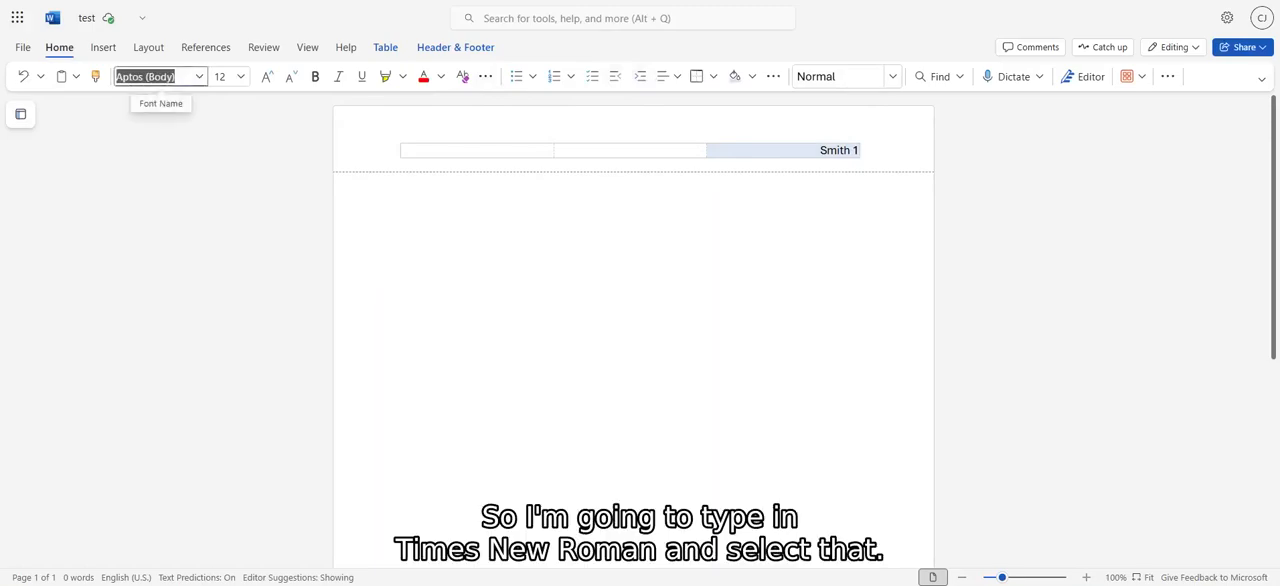
type("times new")
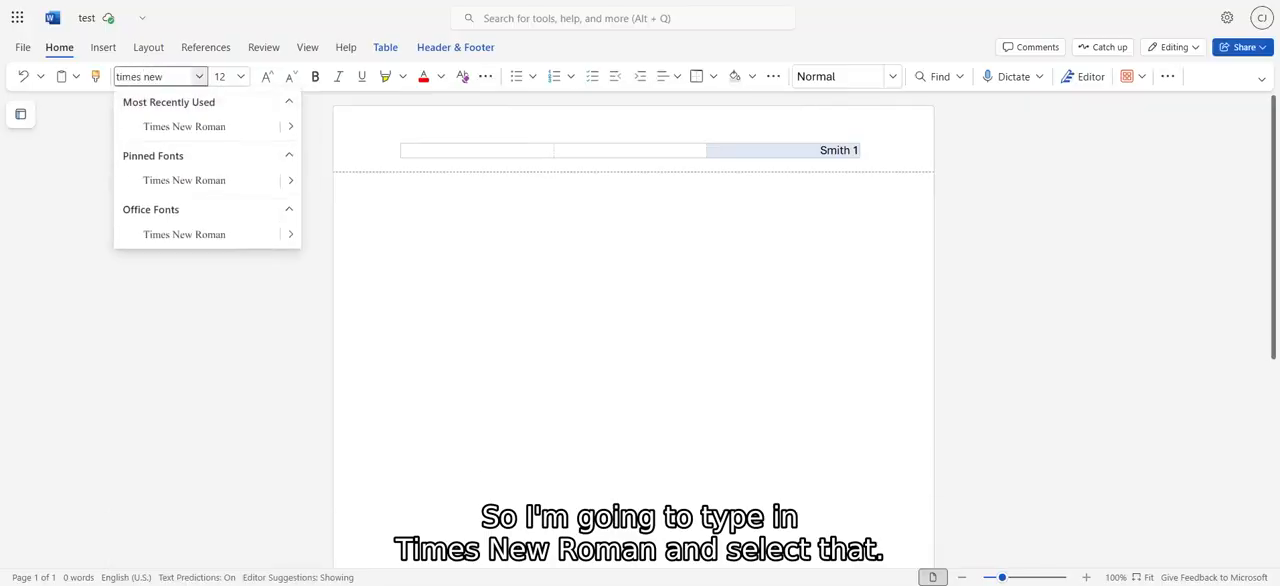
left_click(195, 127)
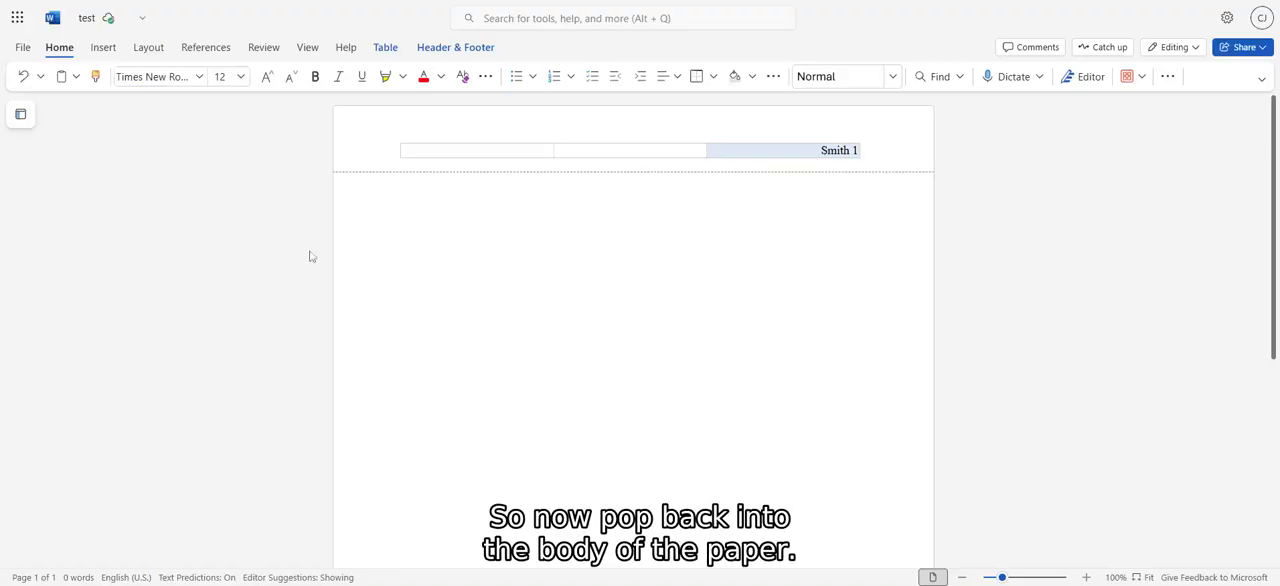
Return to the document body and enter the student's full name, with the professor's title and name on the line below.
double_click(405, 213)
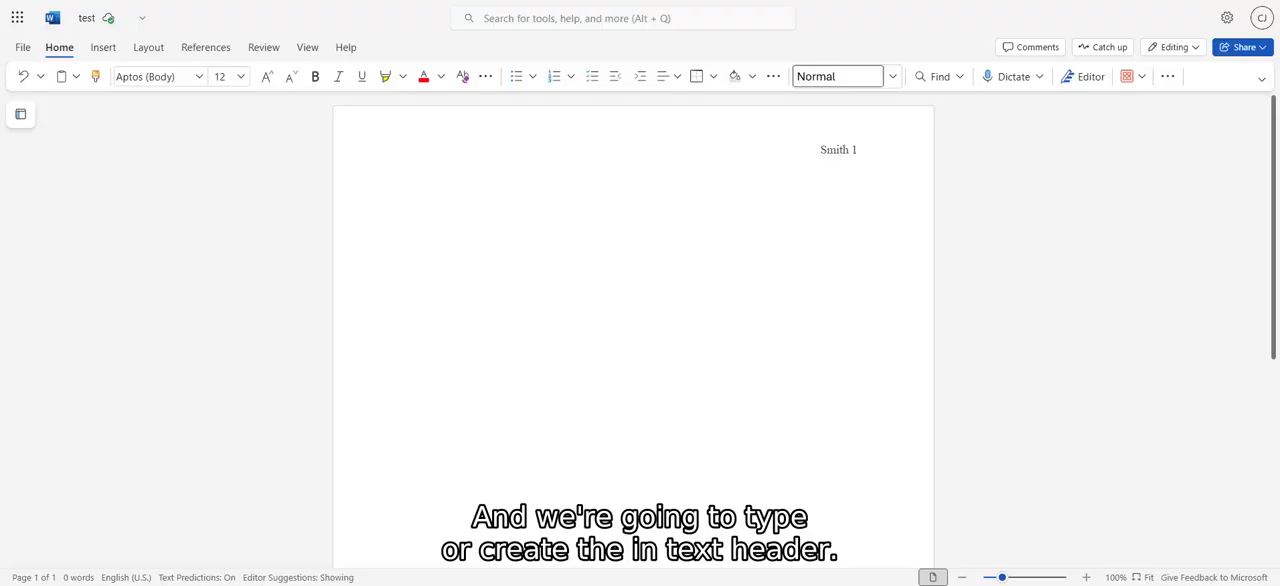
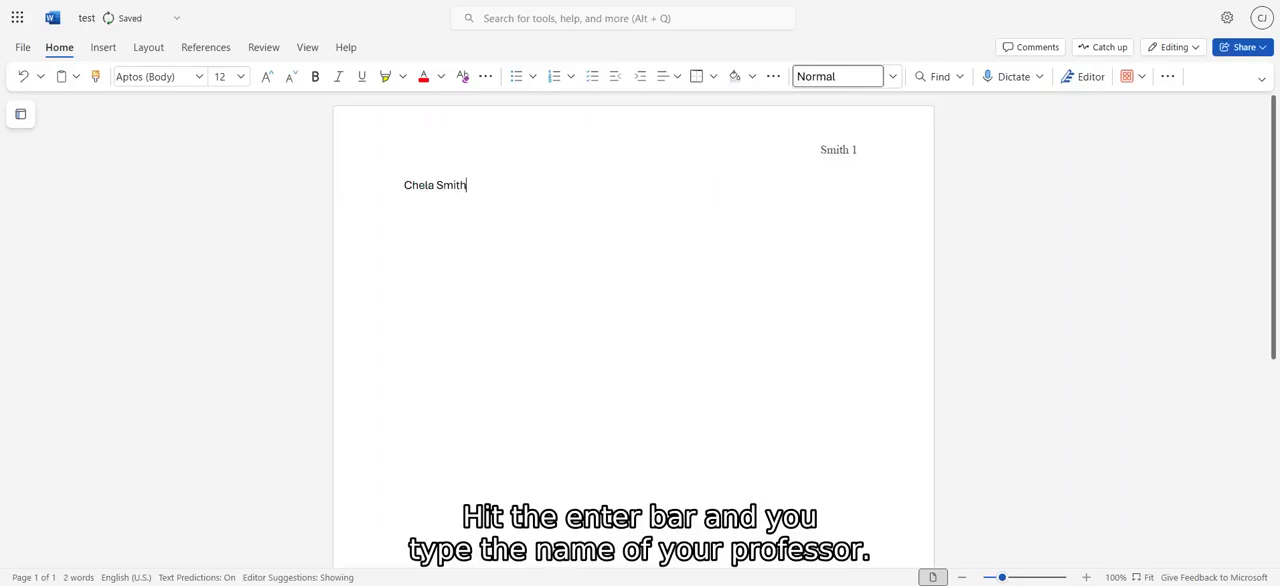
key("Return")
type("Prof. Johnson")
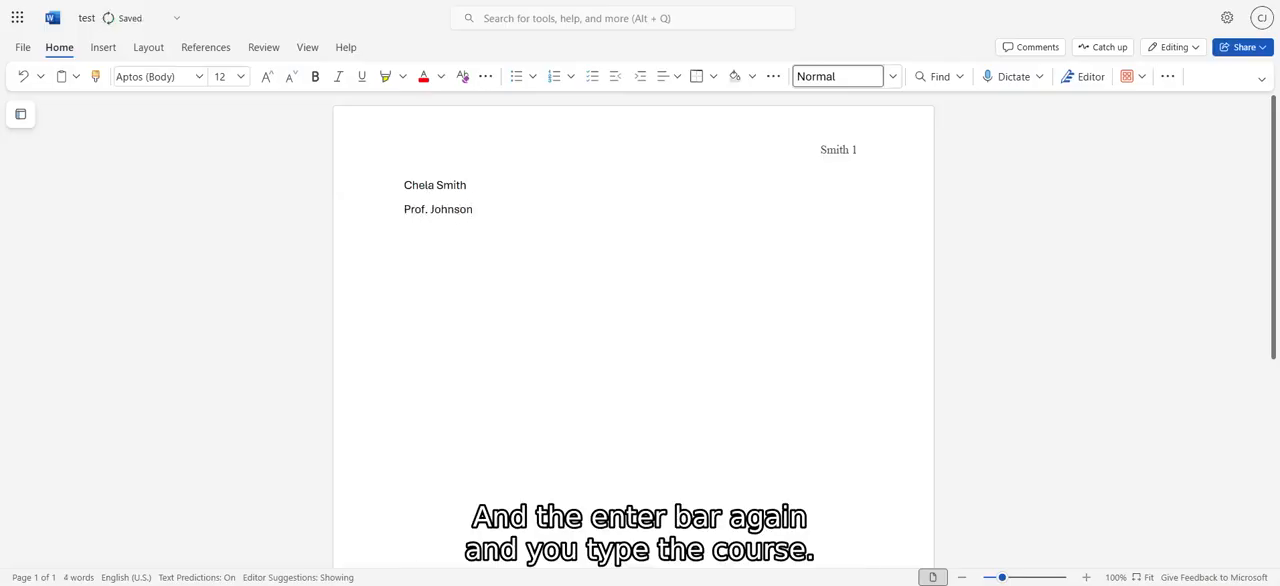
Add the course "ENGL 102" and the date "13 July 2025" on separate lines below the professor's name.
key("Return")
type("ENGL 102")
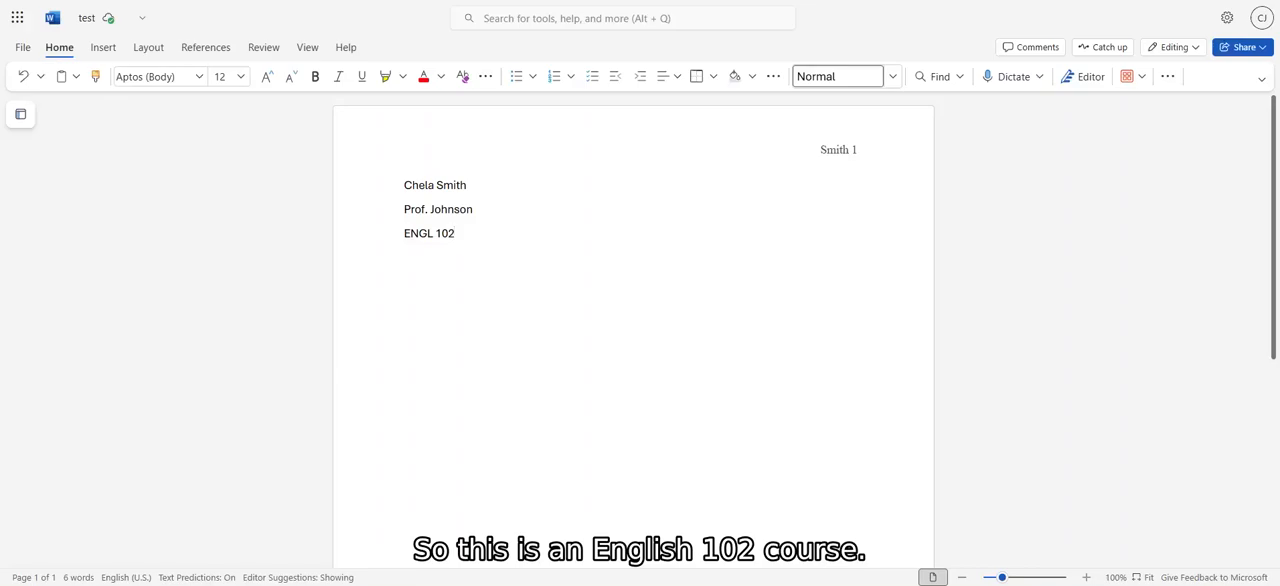
key("Return")
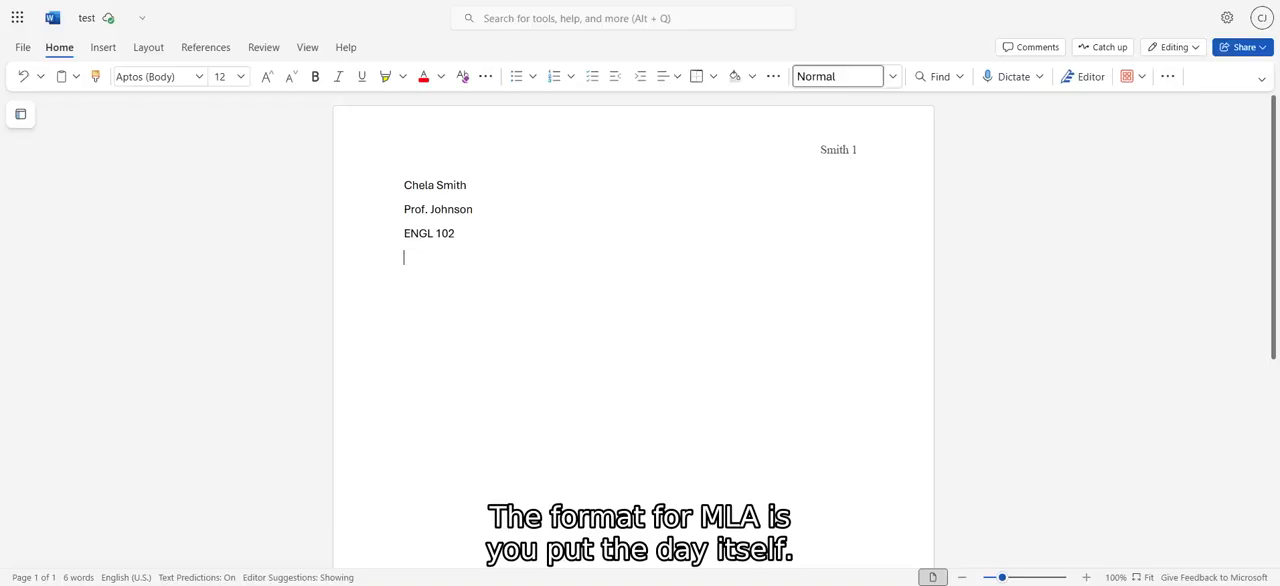
type("13")
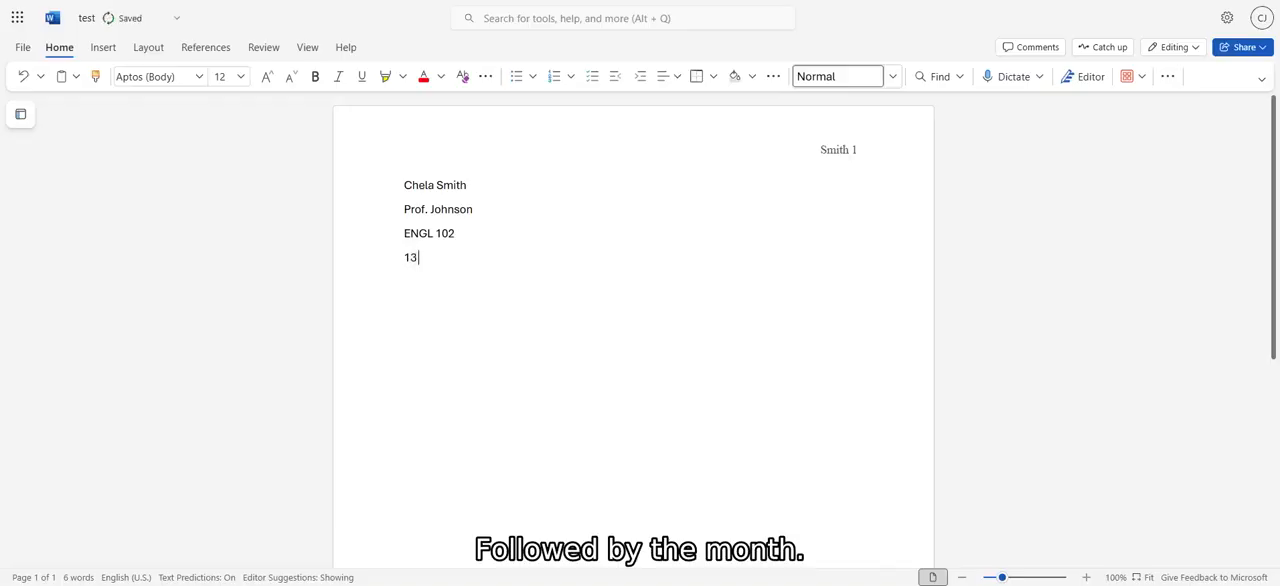
type(" July")
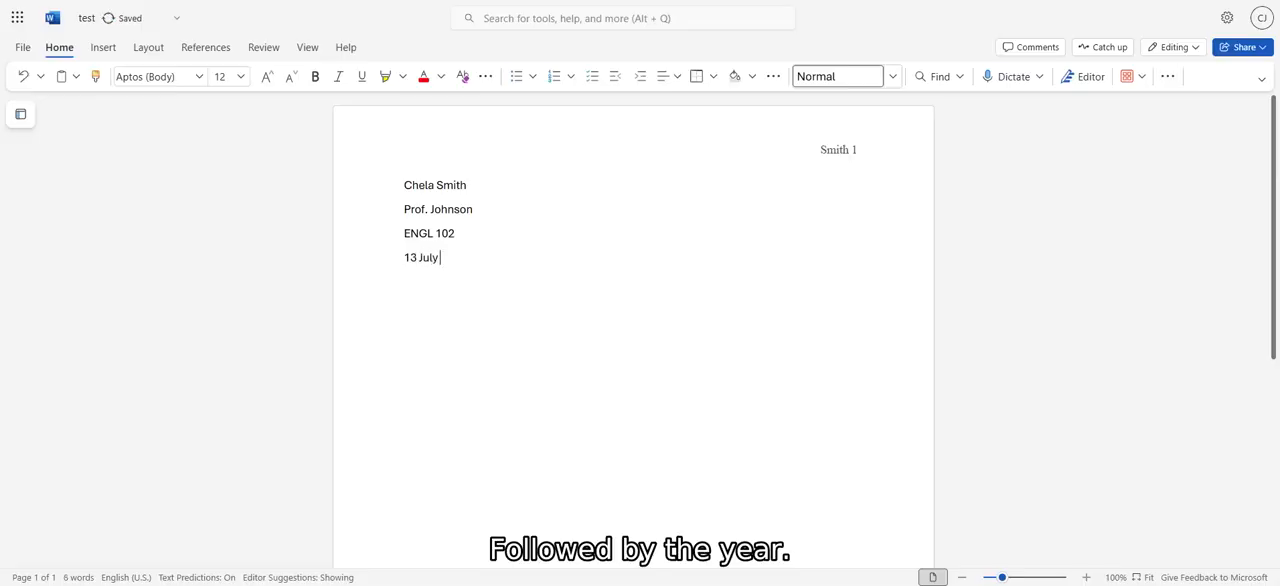
type(" 2025")
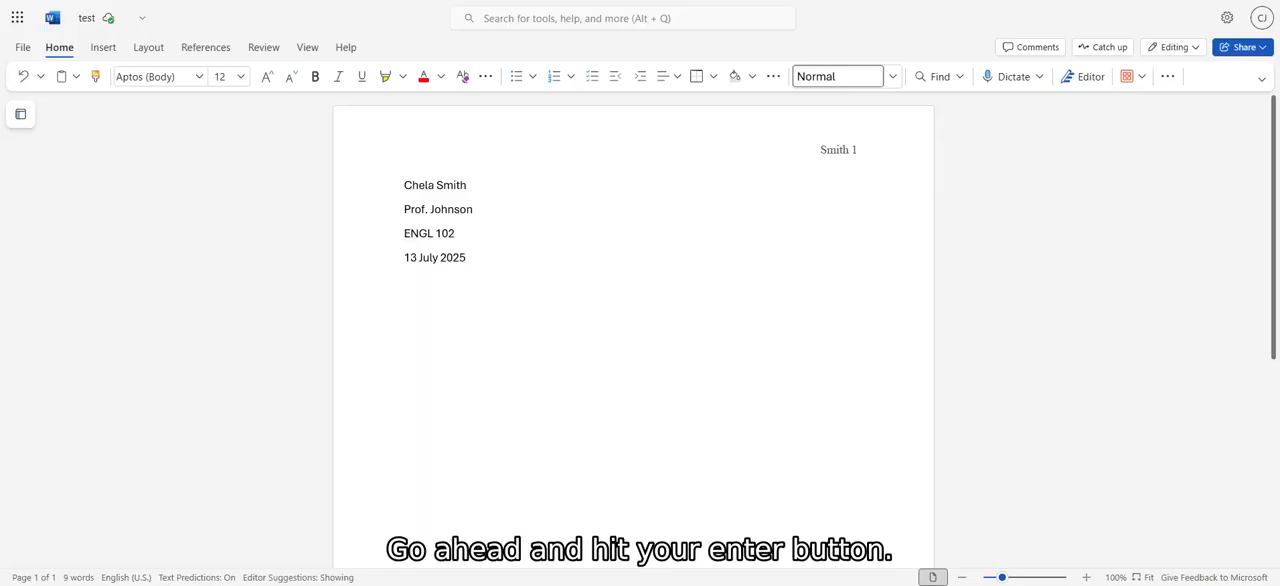
Add the placeholder title "Title: Subtitle" on a new line below the date.
key("Return")
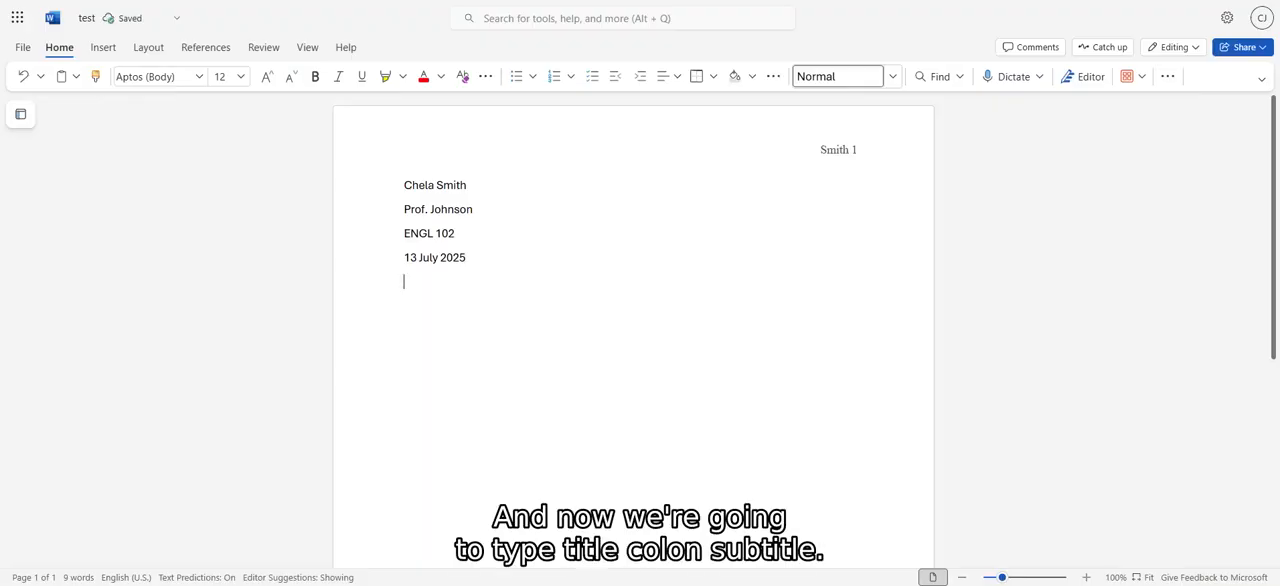
type("Title: Subtil")
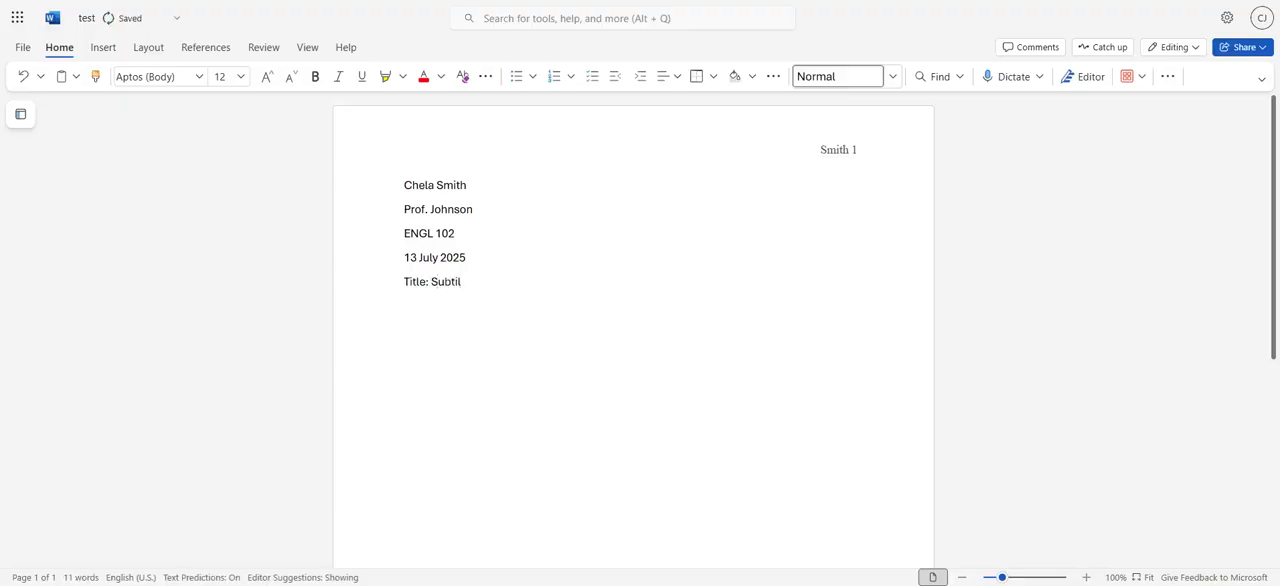
key("BackSpace")
type("tle")
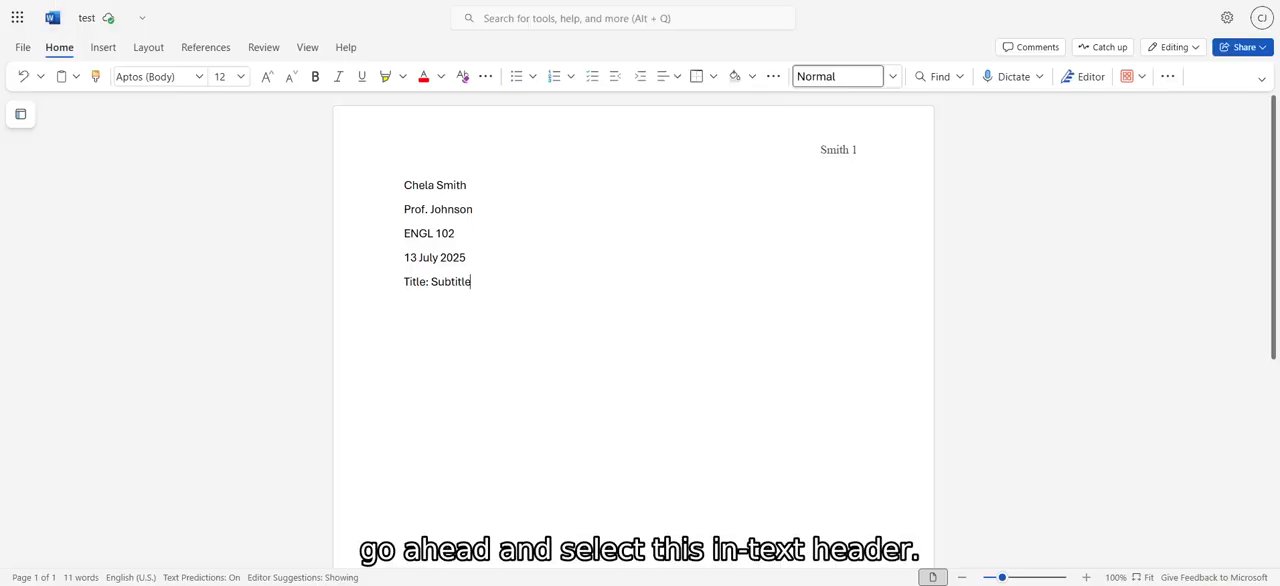
Change the font of all the body text, from the student's name to the title line, to Times New Roman.
left_click_drag(471, 281, 385, 181)
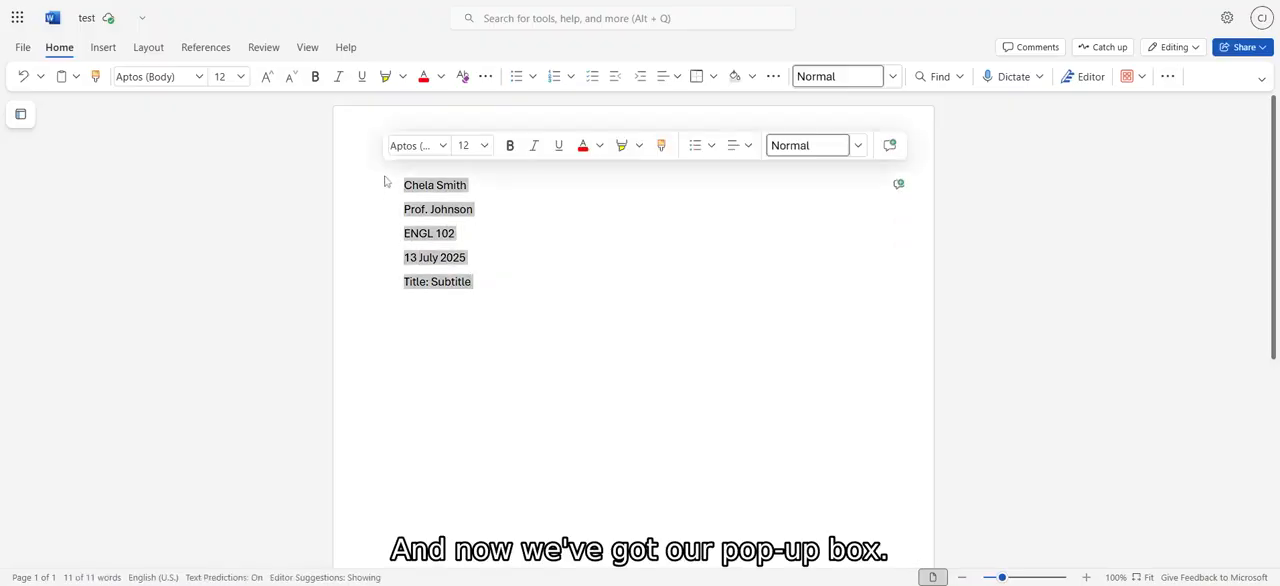
left_click(415, 146)
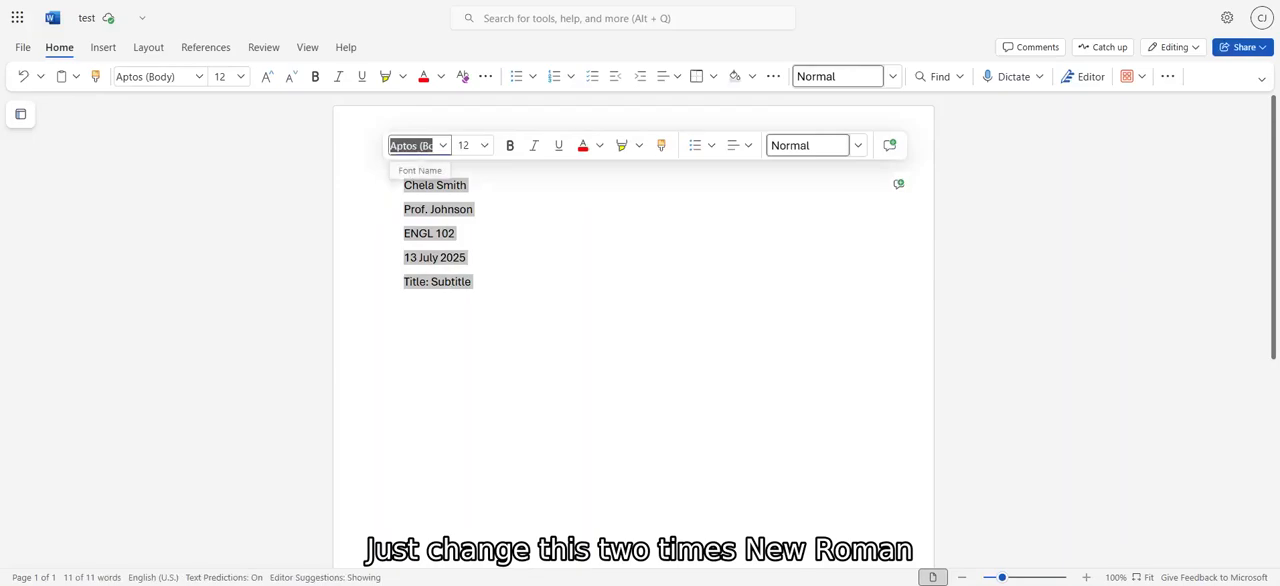
type("times ")
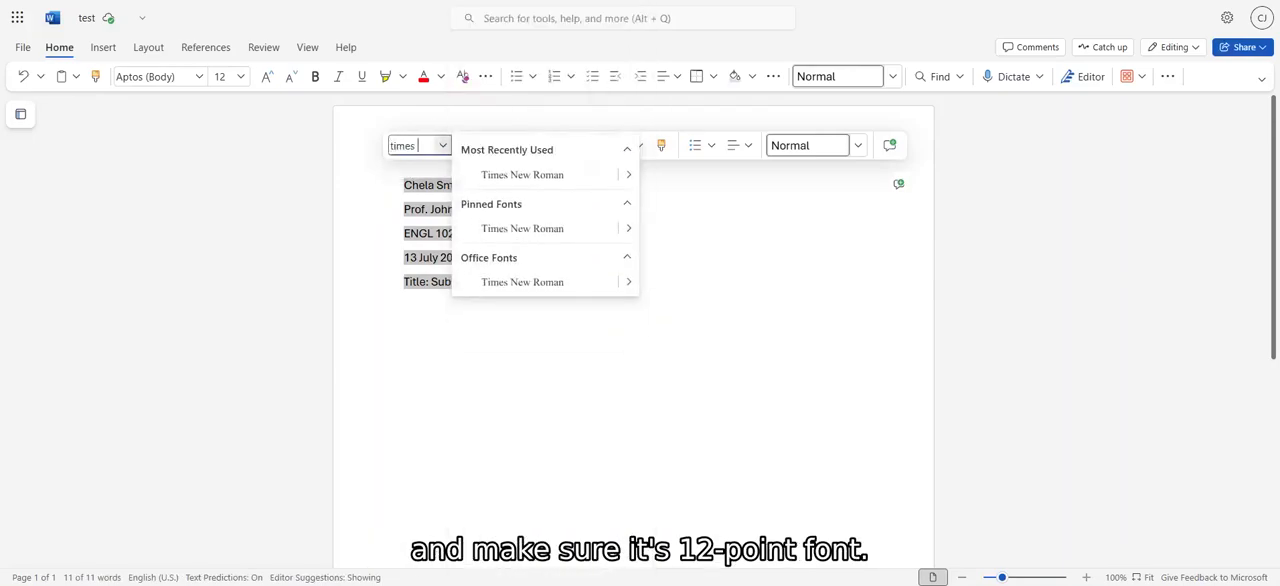
type("new")
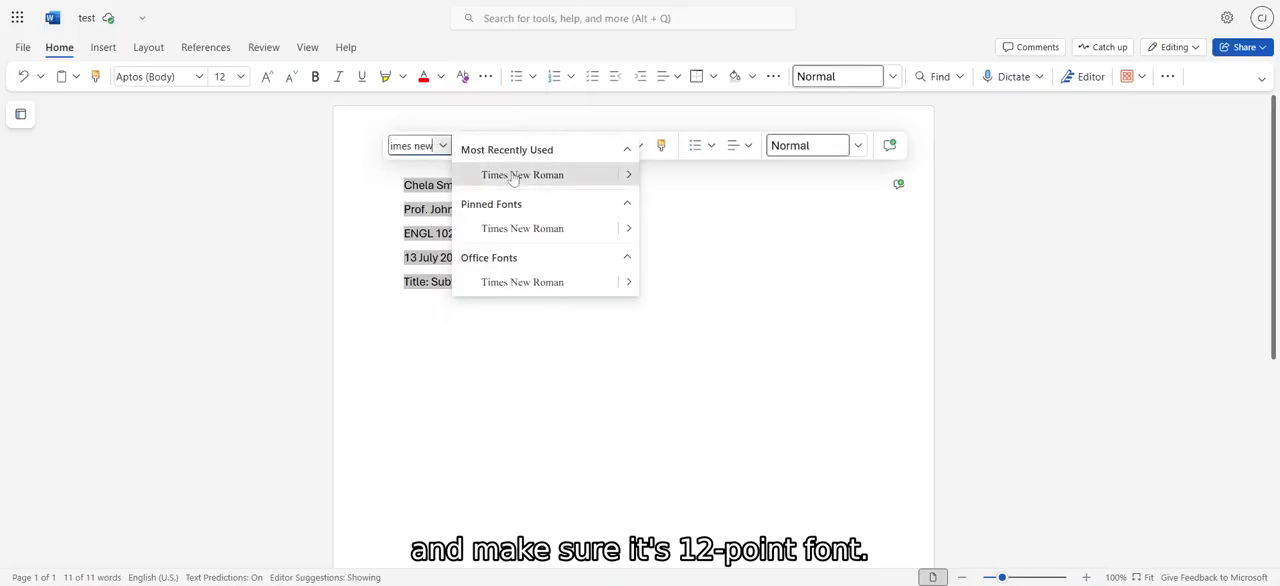
left_click(513, 176)
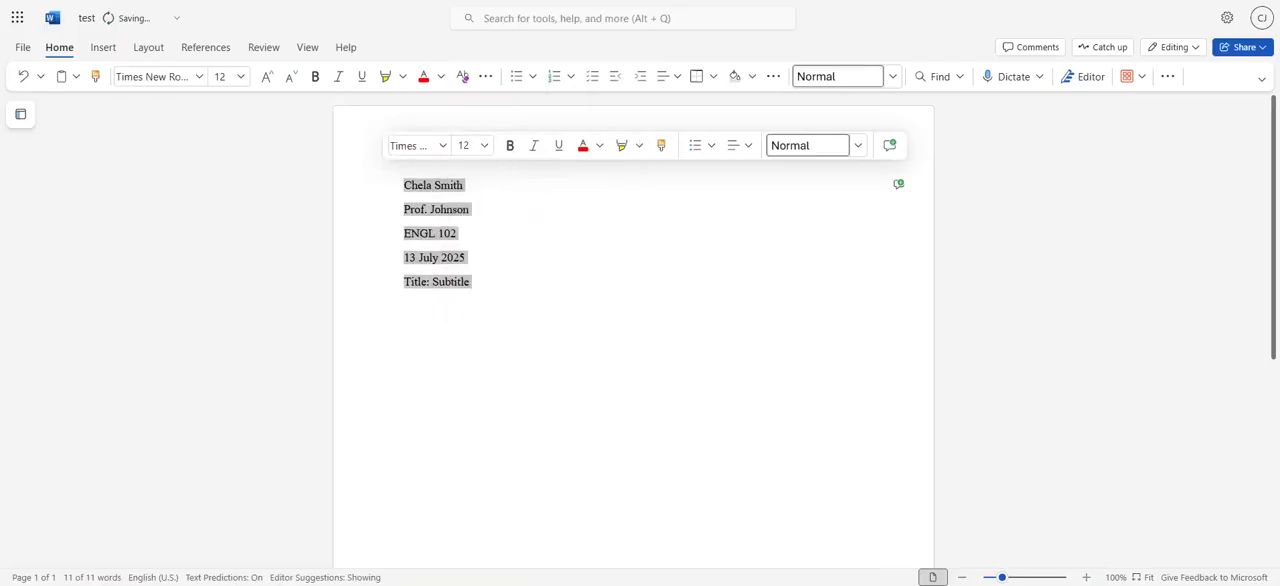
Center the "Title: Subtitle" line on the page.
left_click(470, 282)
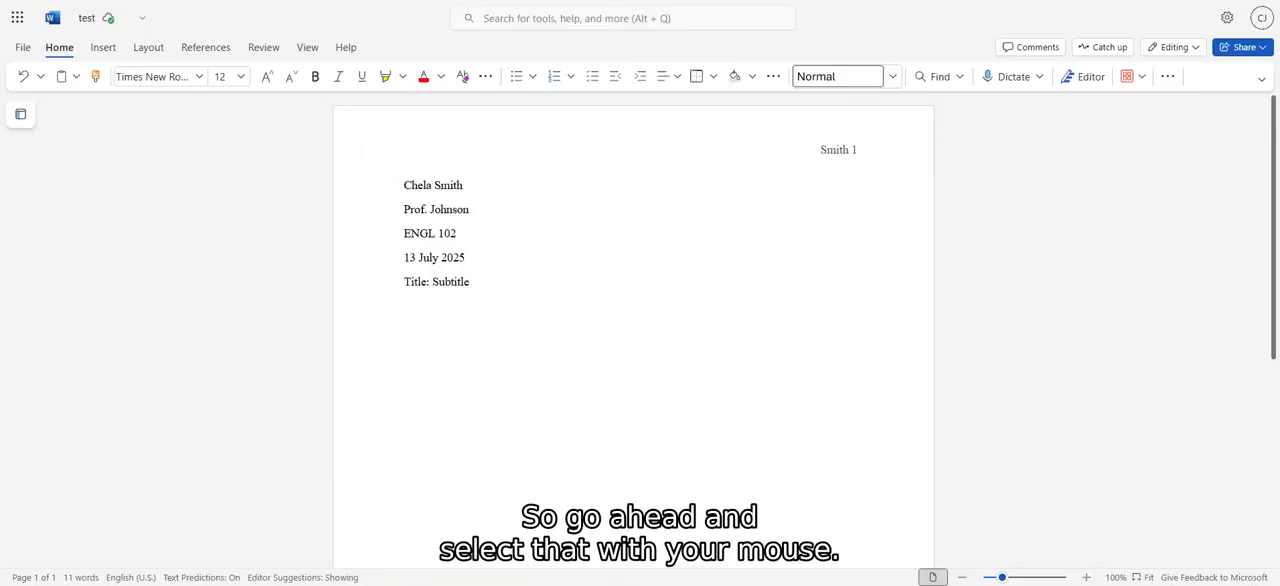
left_click_drag(470, 284, 398, 295)
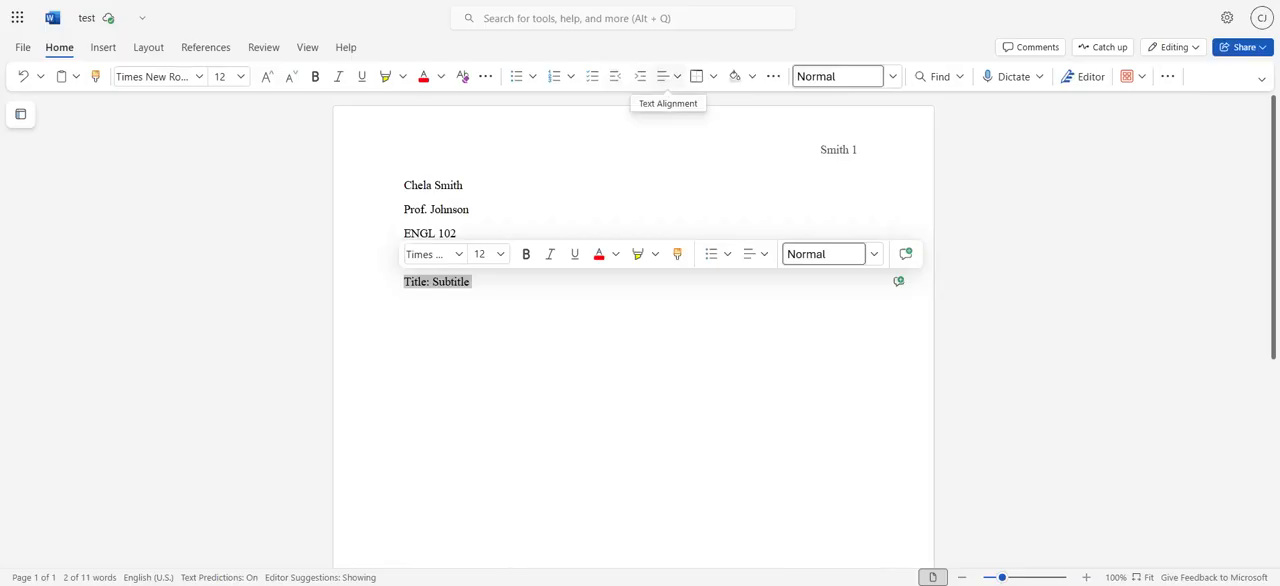
left_click(677, 77)
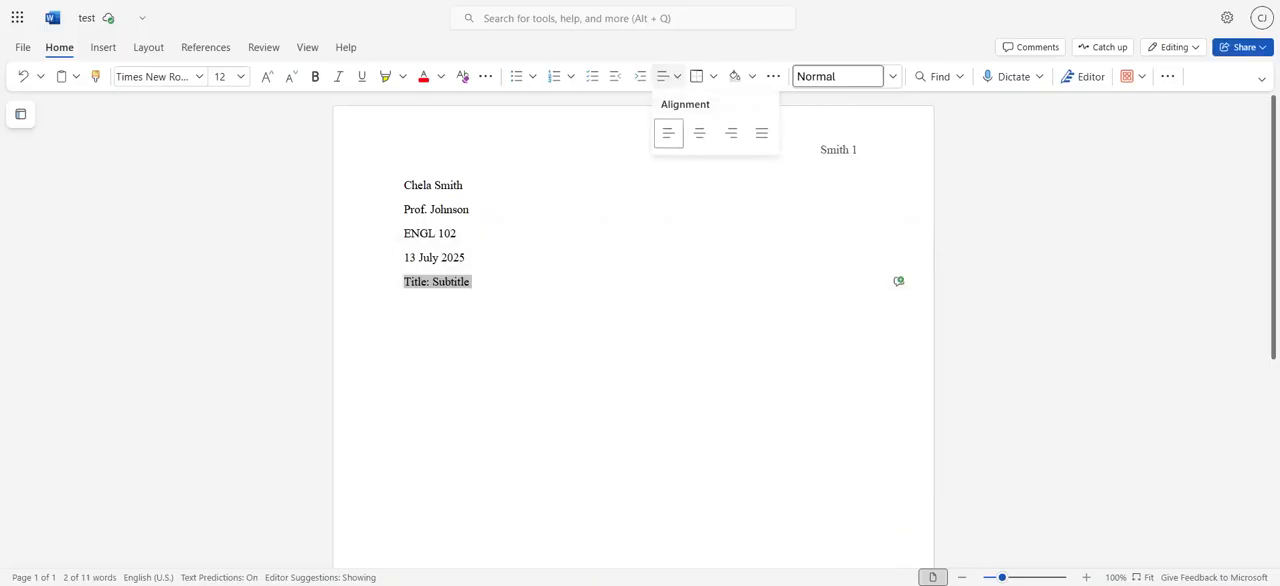
left_click(704, 141)
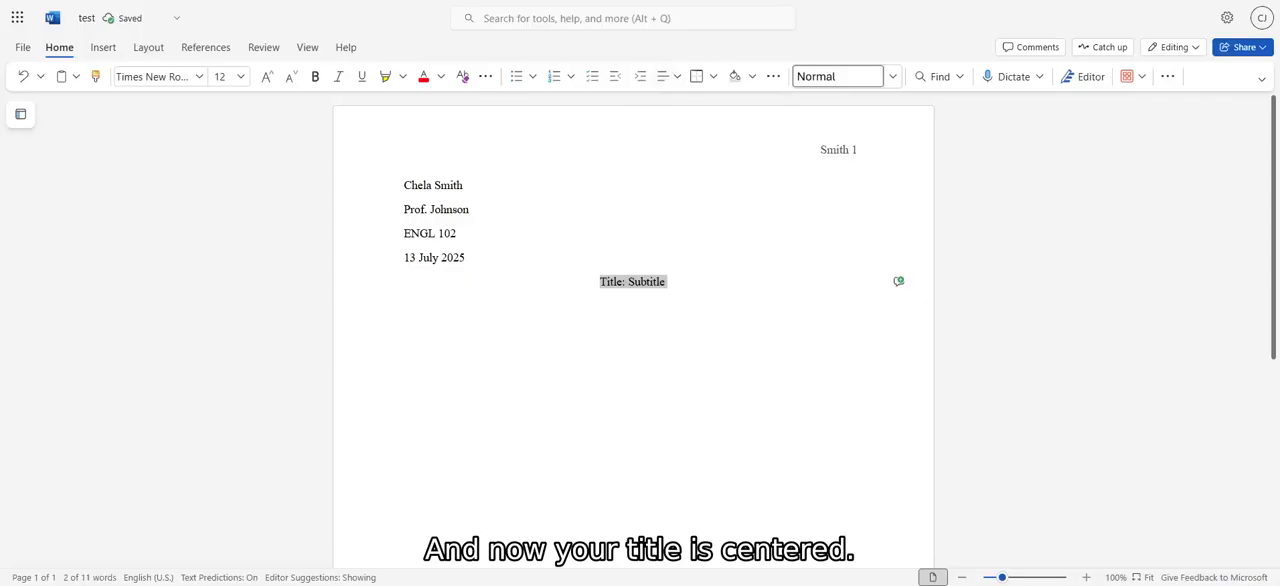
Set the spacing after paragraphs to 0 pt for all the body text, from the student's name to the title line.
left_click(666, 282)
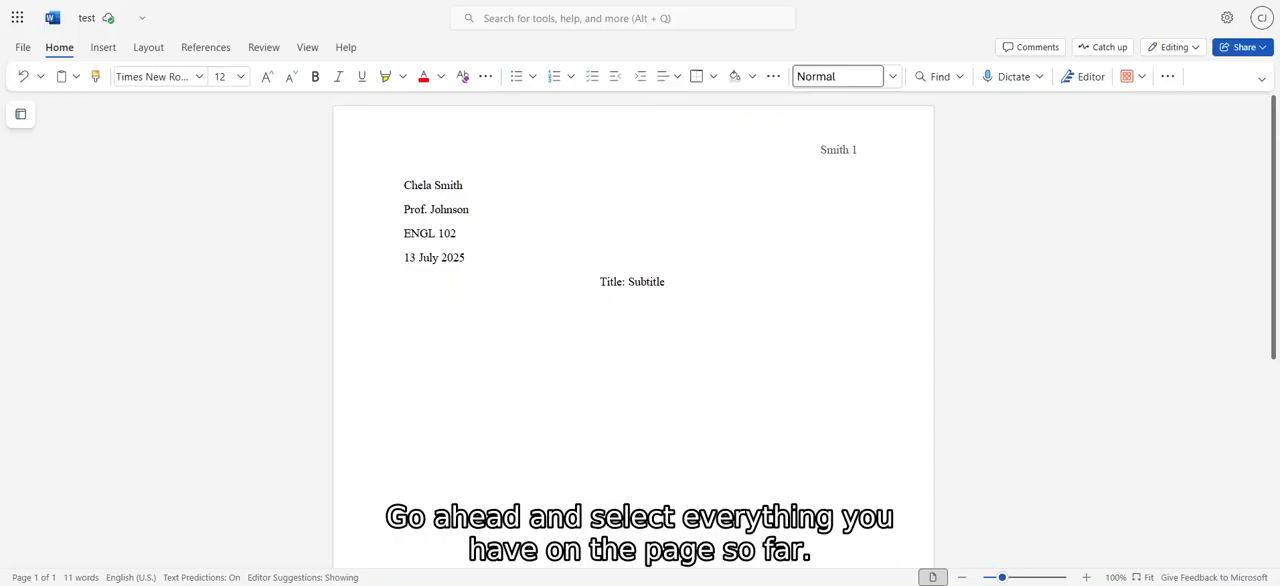
left_click_drag(404, 185, 666, 282)
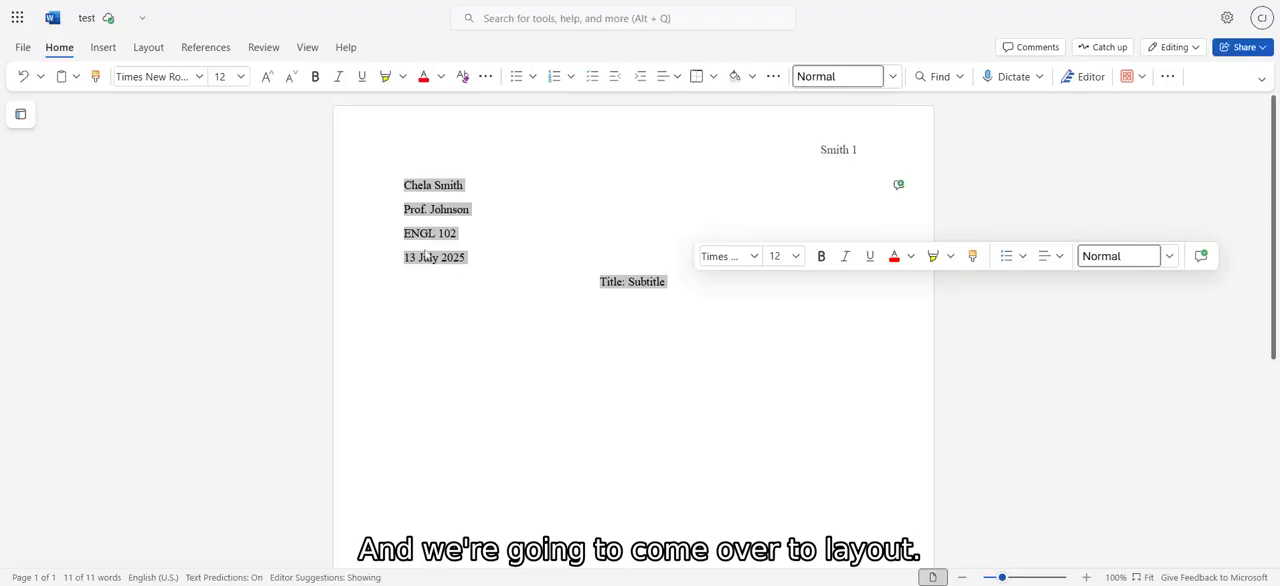
left_click(150, 48)
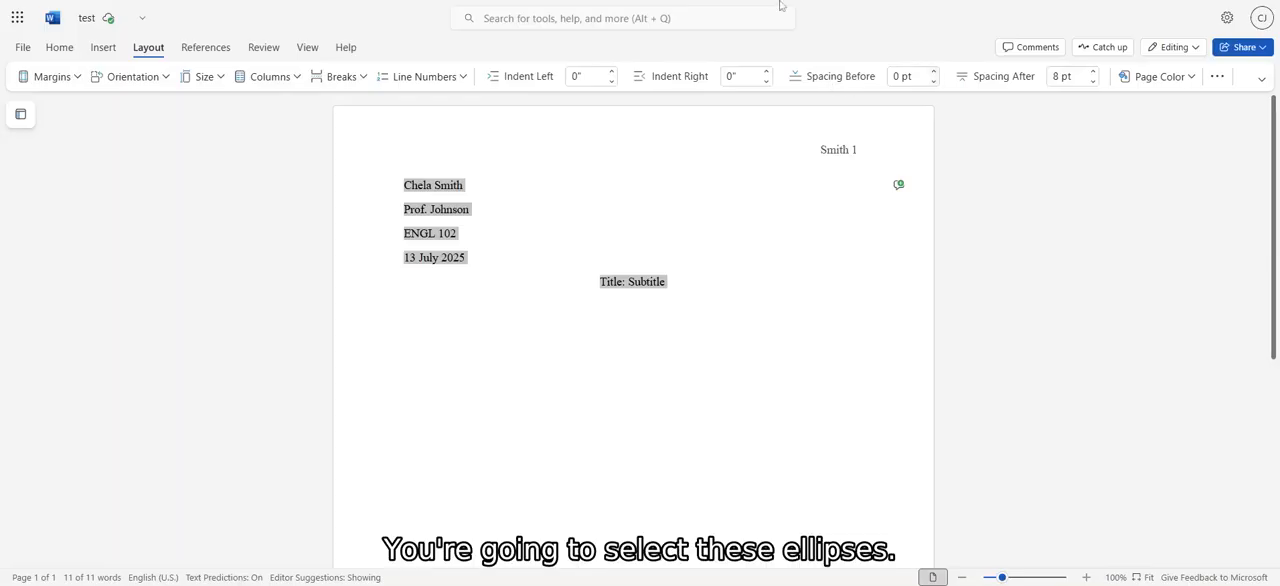
left_click(1217, 78)
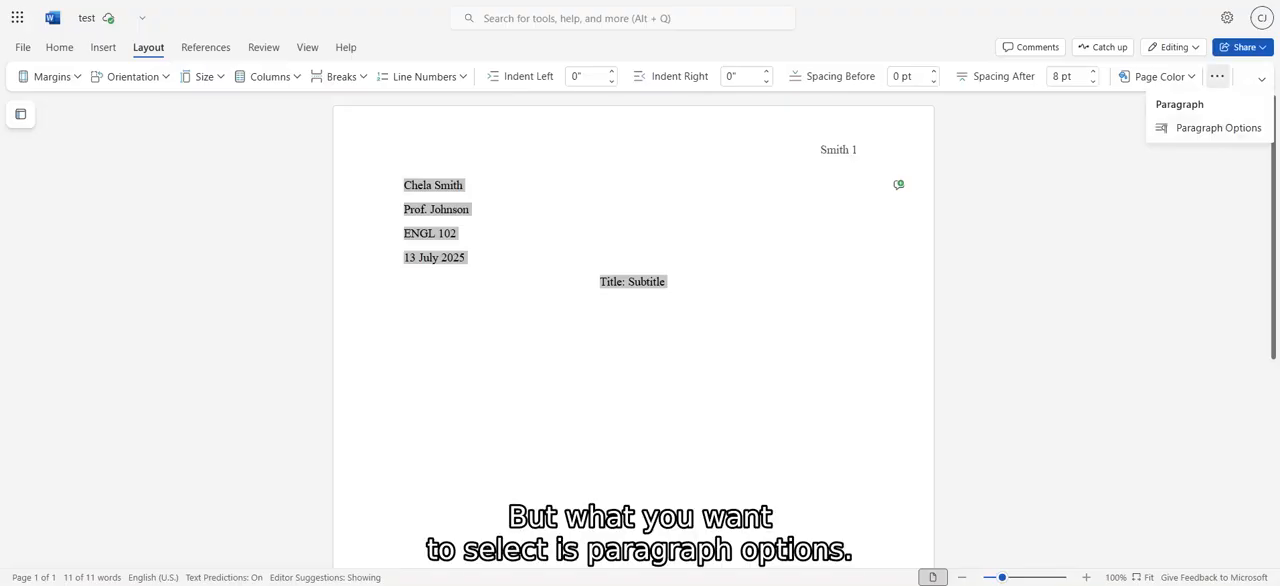
left_click(1222, 128)
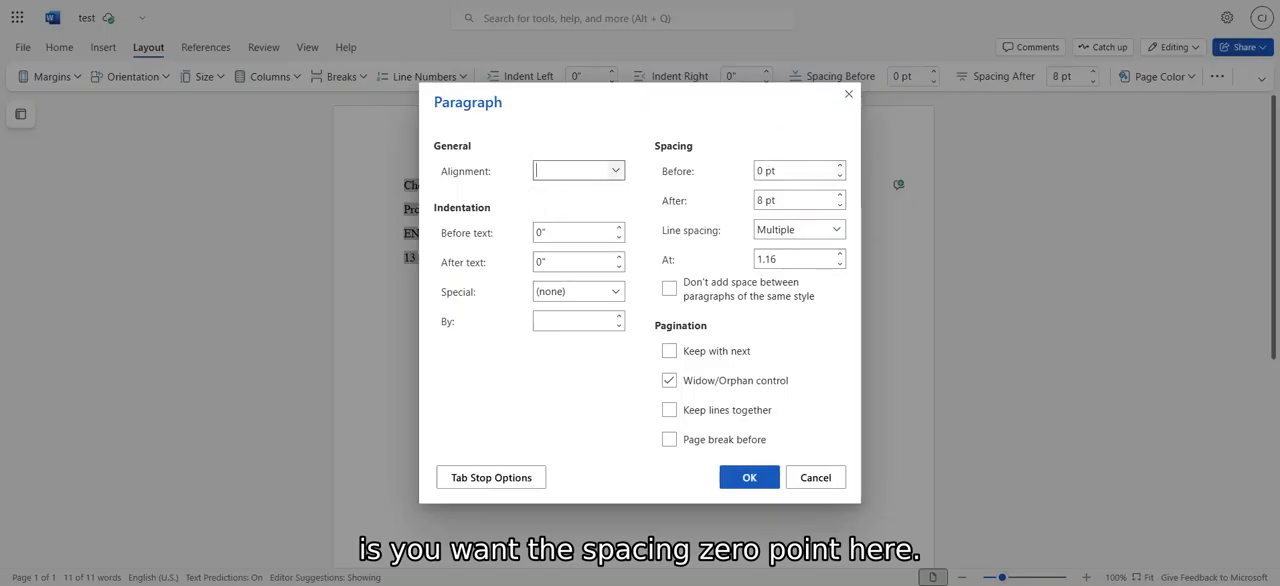
left_click(758, 200)
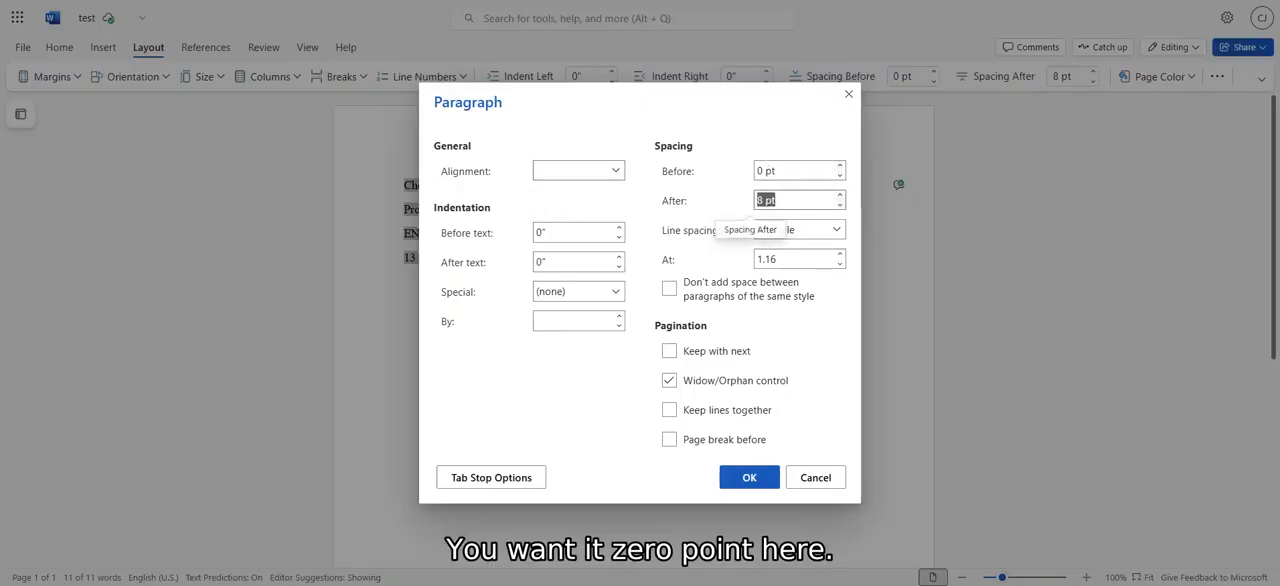
left_click(758, 200)
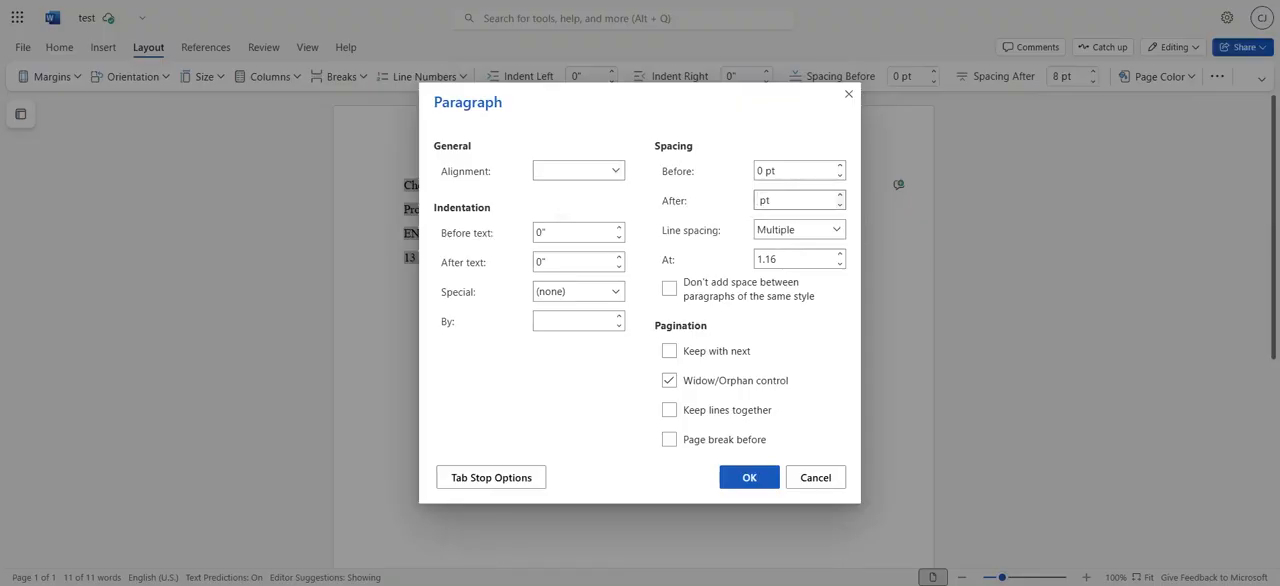
key("Delete")
type("0")
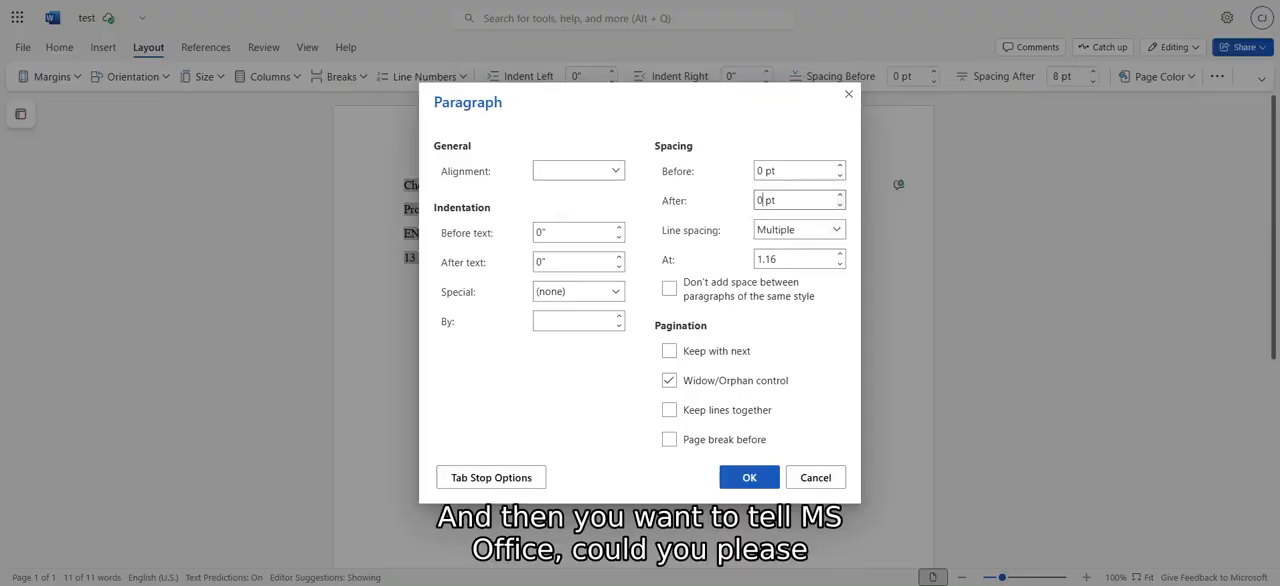
Set the line spacing of the selected text to Double and apply the paragraph settings.
left_click(838, 230)
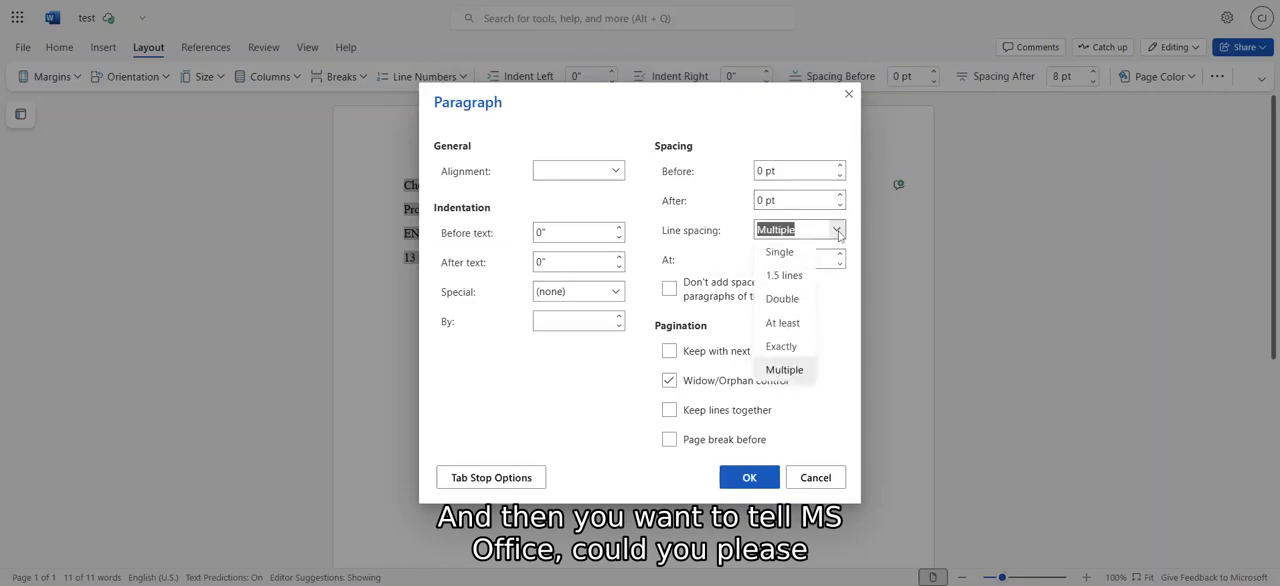
left_click(806, 307)
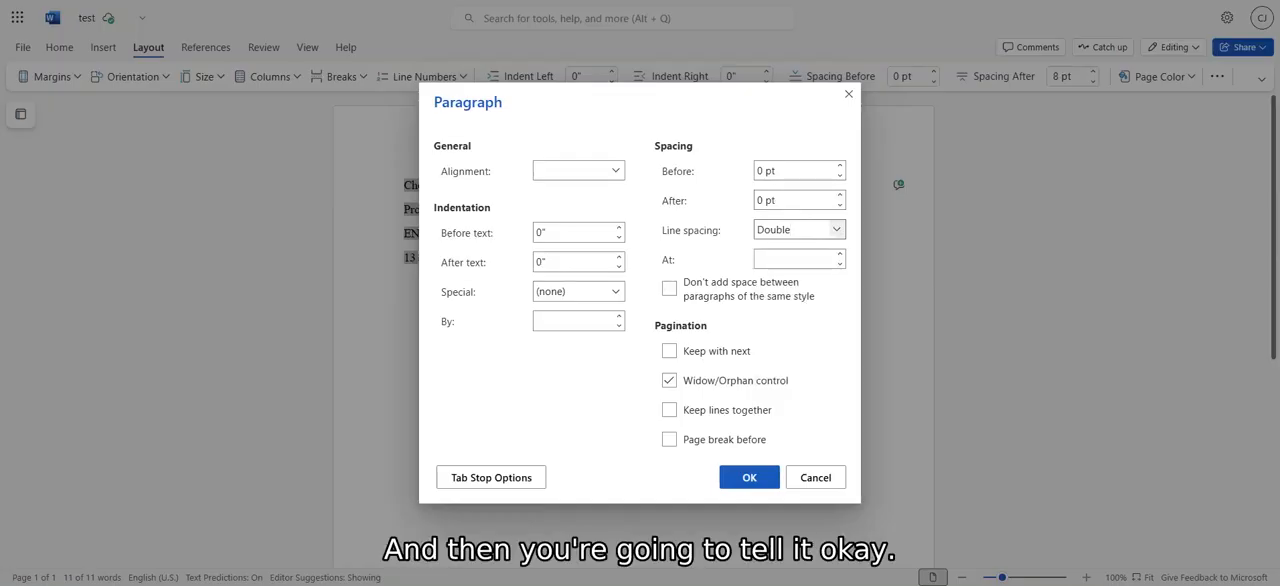
left_click(755, 478)
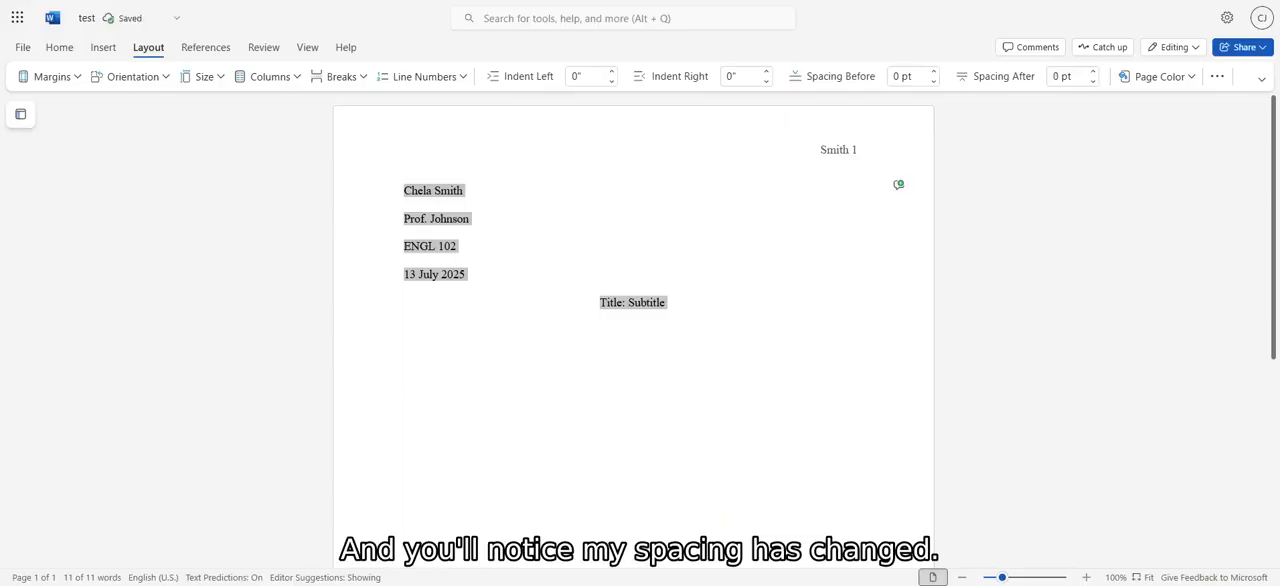
Add blank lines below the title until a second page starts, and enter the centered heading "Works Cited" on its first line.
left_click(466, 274)
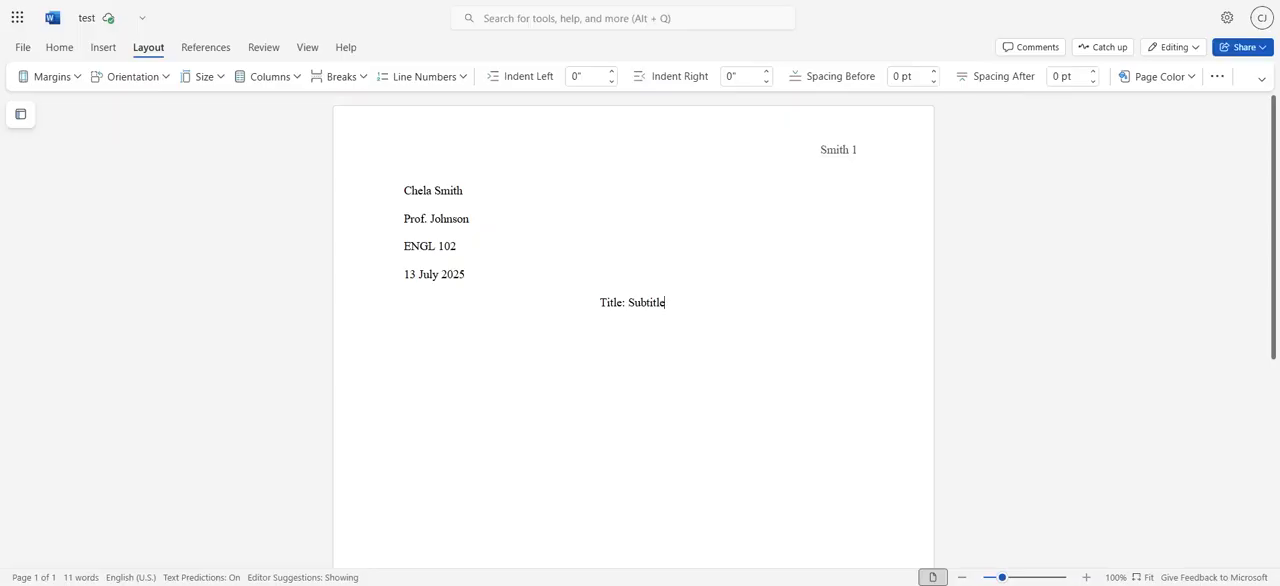
key("Return")
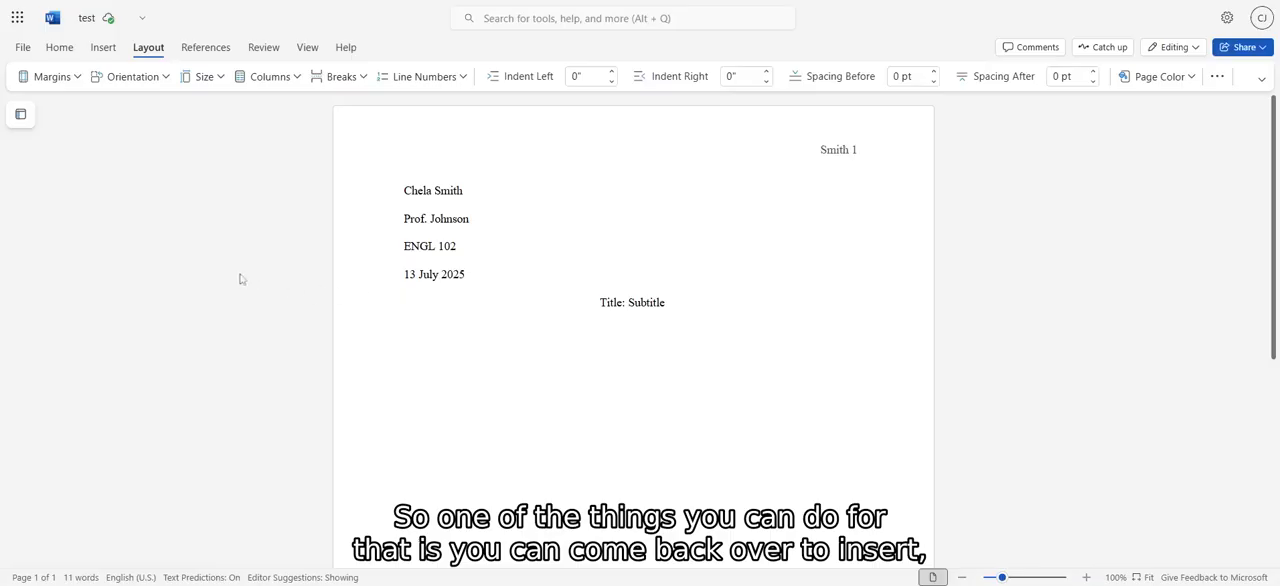
left_click(97, 52)
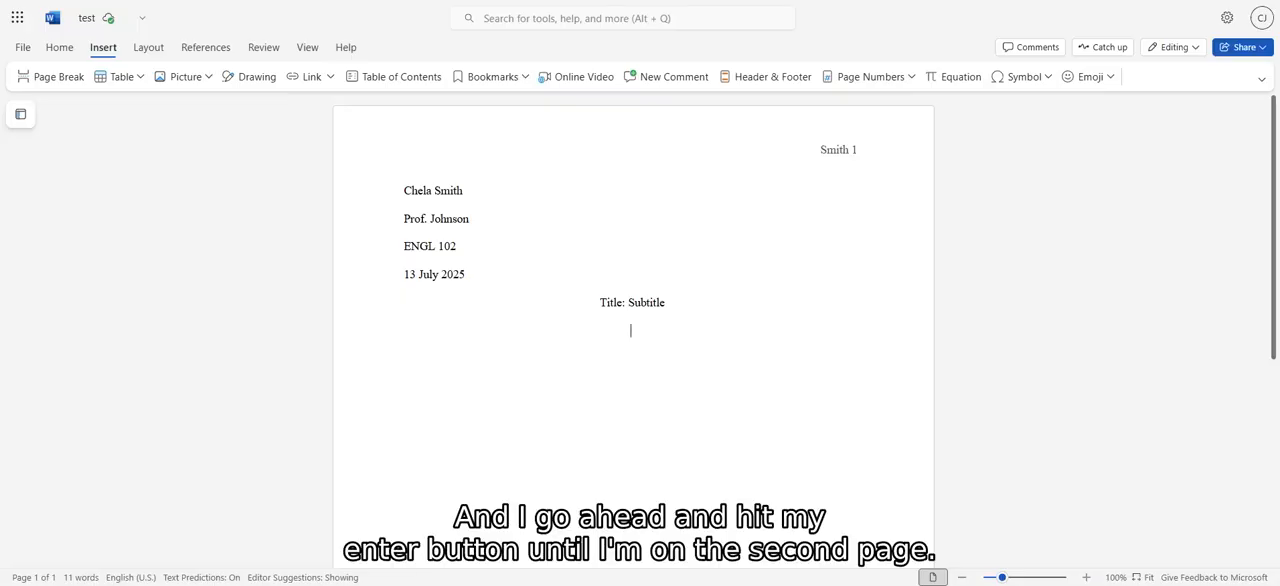
key("Return")
key("Return")
key("Return")
key("Return")
key("Return")
key("Return")
key("Return")
key("Return")
key("Return")
key("Return")
key("Return")
key("Return")
key("Return")
key("Return")
key("Return")
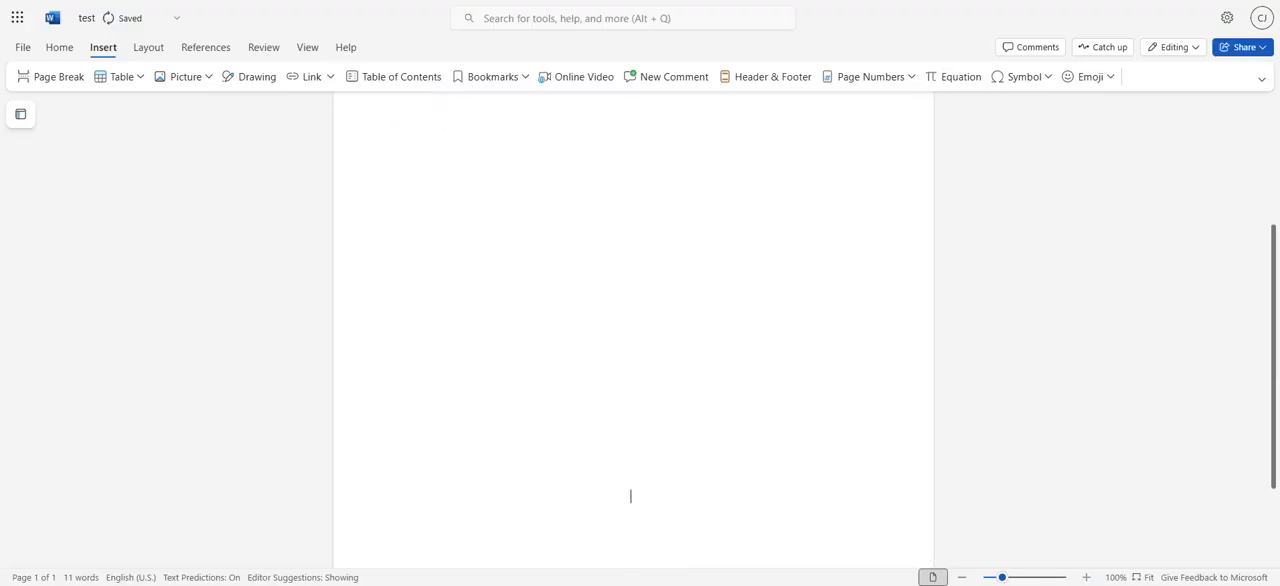
key("Return")
key("Return")
key("Return")
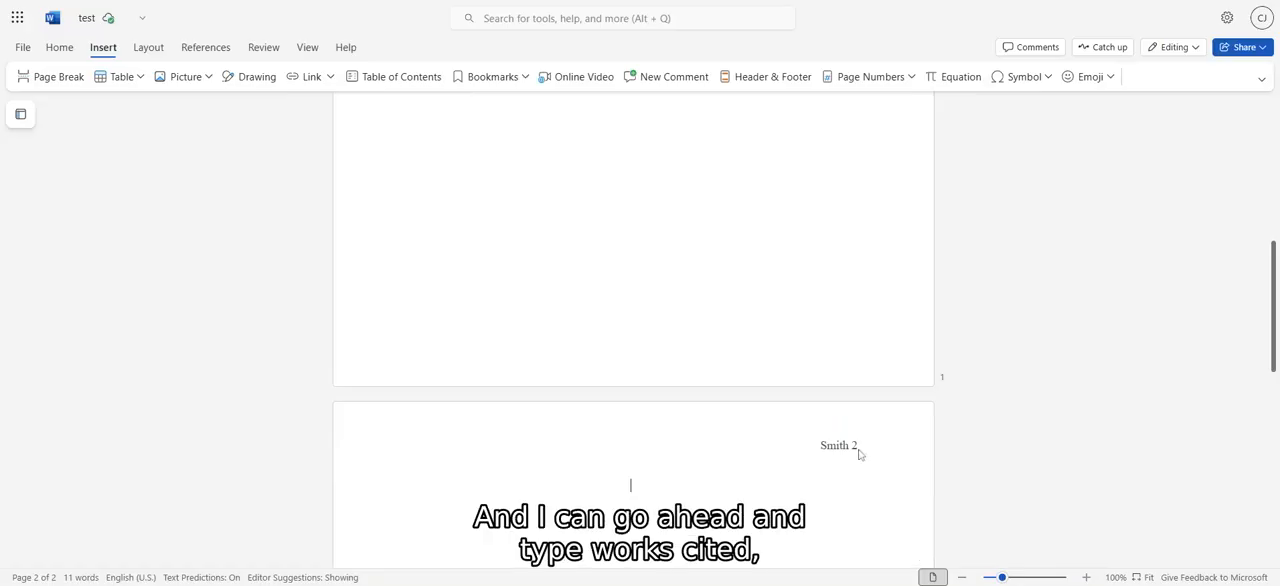
type("Works Cited")
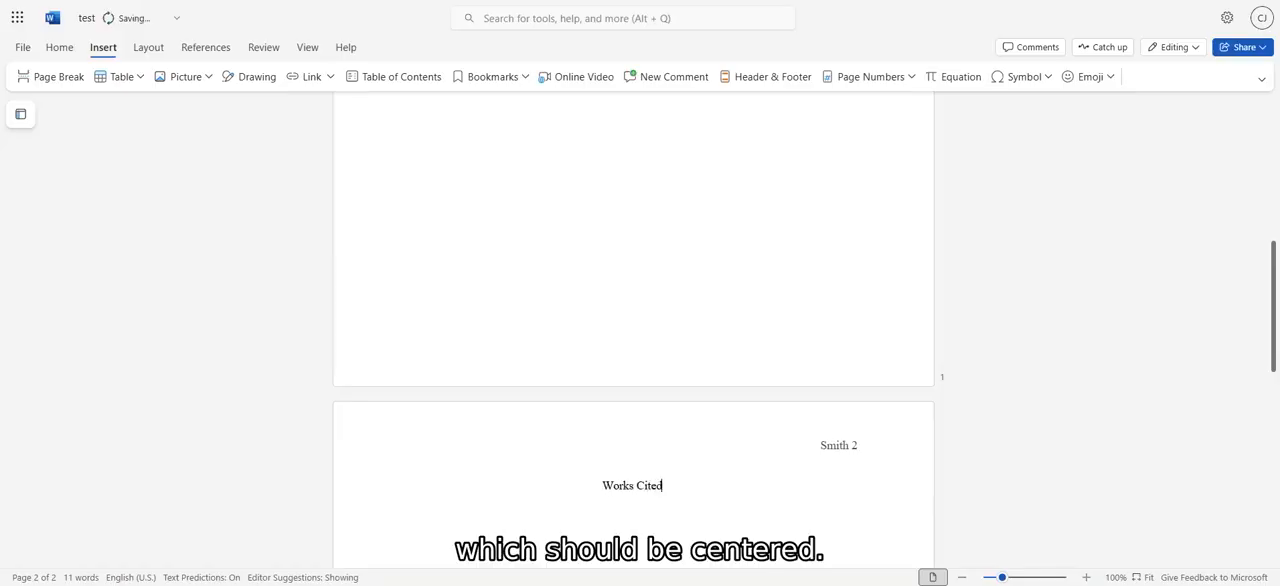